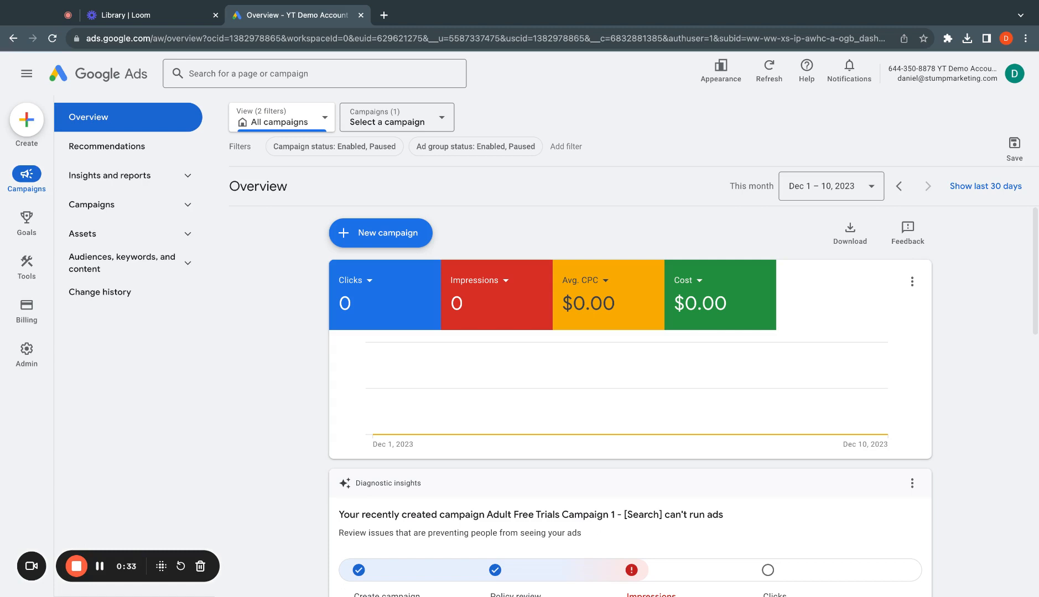
- Open the settings of the campaign Adult Free Trials Campaign 1 - [Search]
{"action": "left_click", "coordinate": [138, 213]}
{"action": "left_click", "coordinate": [141, 240]}
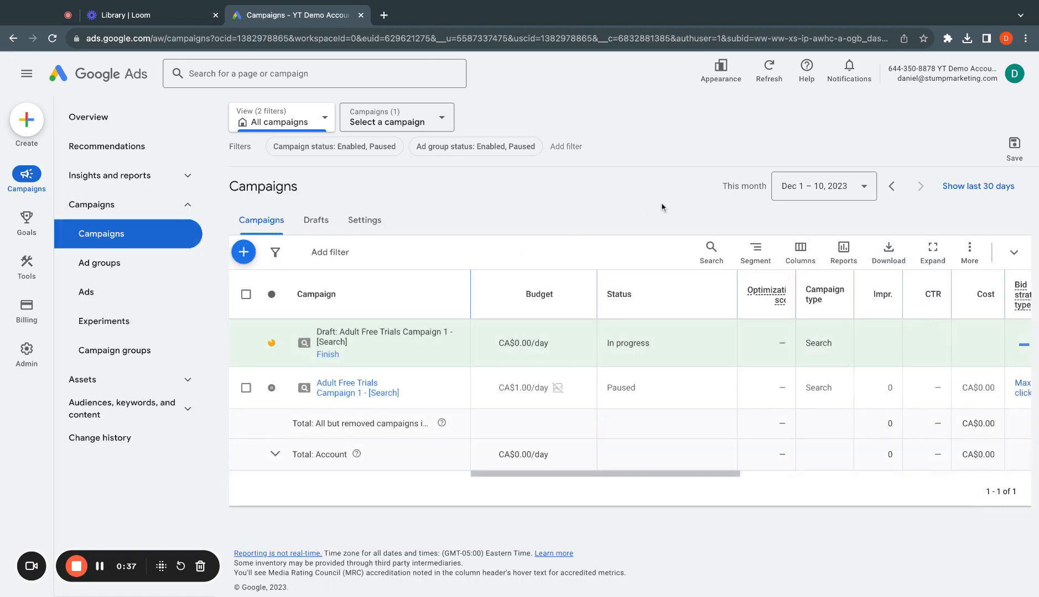
{"action": "left_click", "coordinate": [376, 391]}
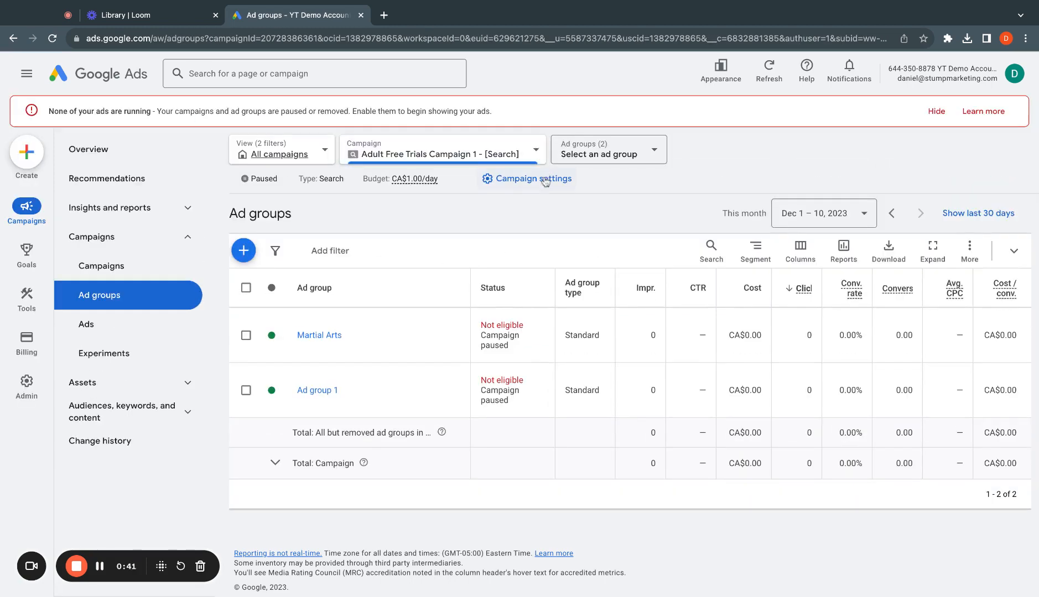
{"action": "left_click", "coordinate": [544, 181]}
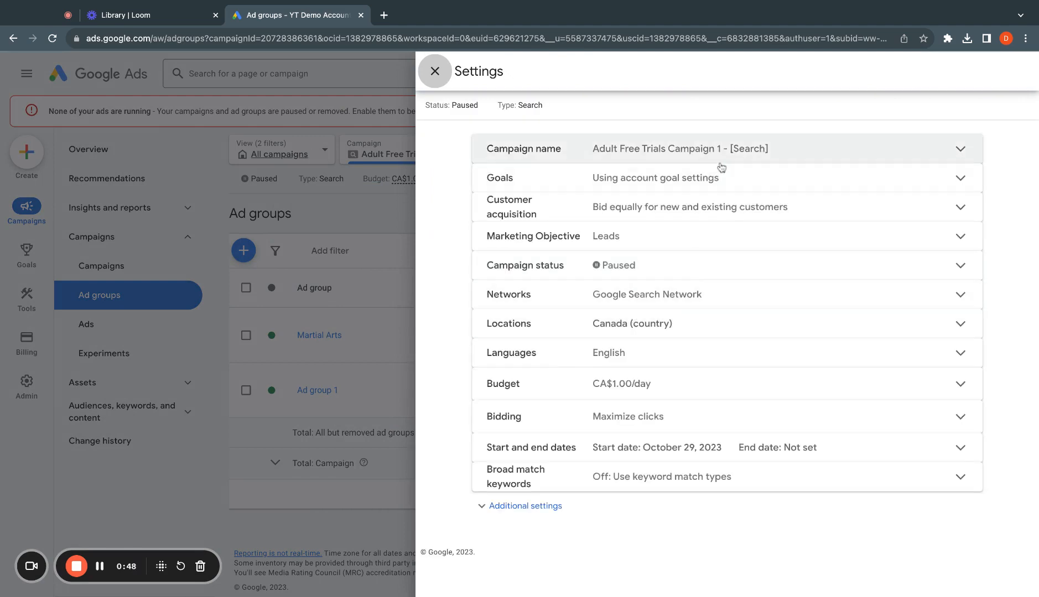
- Switch the campaign's location targeting to entering another location and open the advanced location search
{"action": "left_click", "coordinate": [680, 329]}
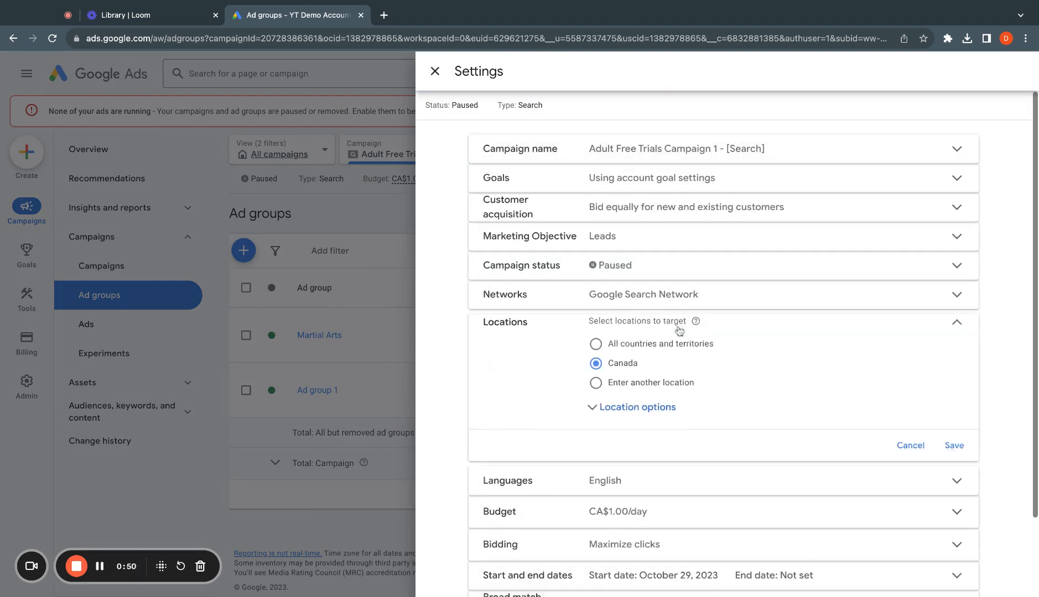
{"action": "left_click", "coordinate": [657, 401]}
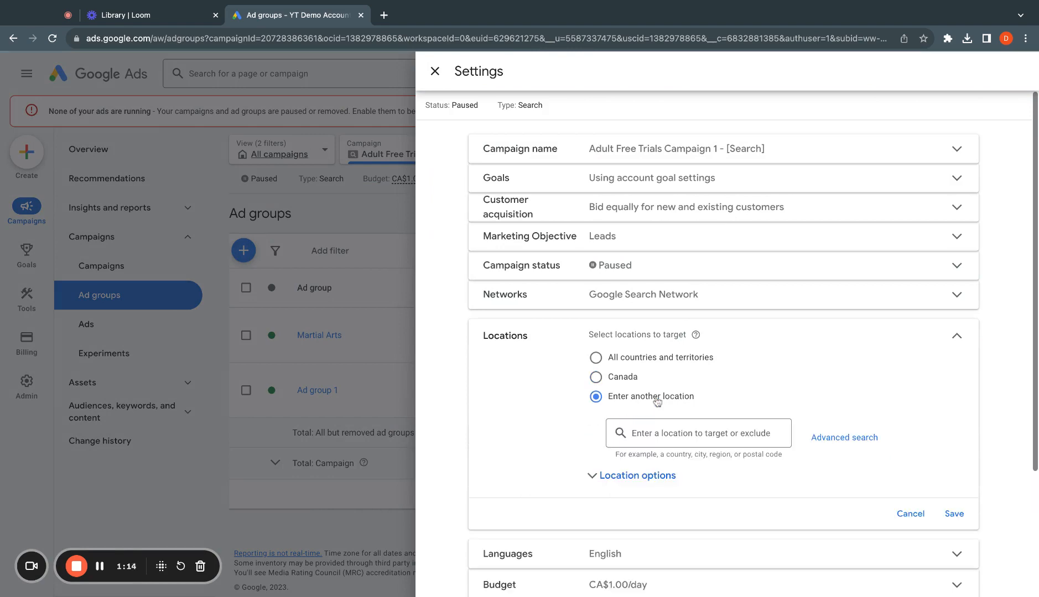
{"action": "left_click", "coordinate": [873, 438]}
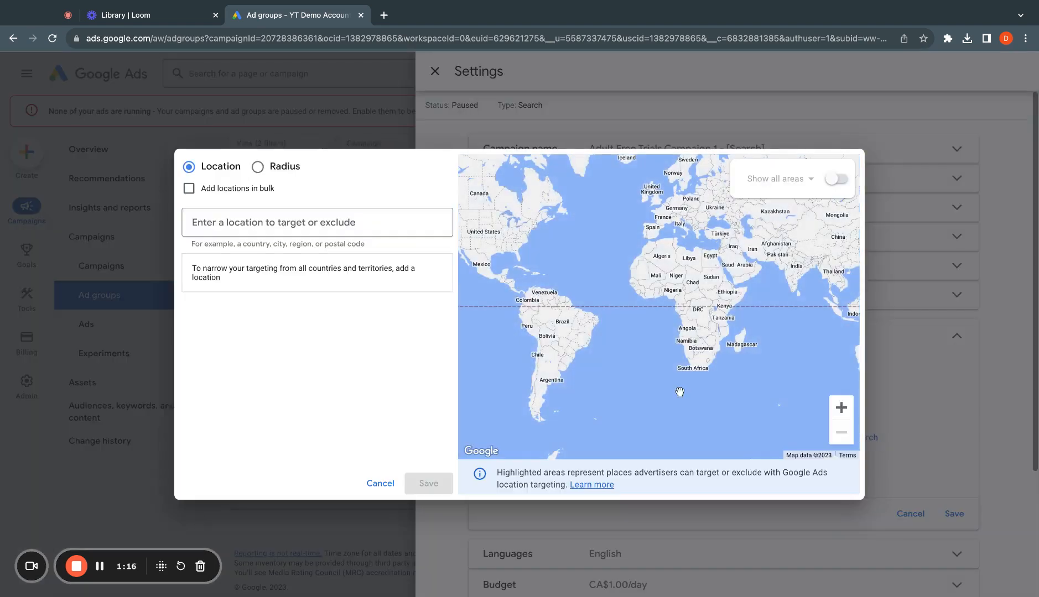
- Target a 20 mi radius around Toronto, ON
{"action": "left_click", "coordinate": [275, 175]}
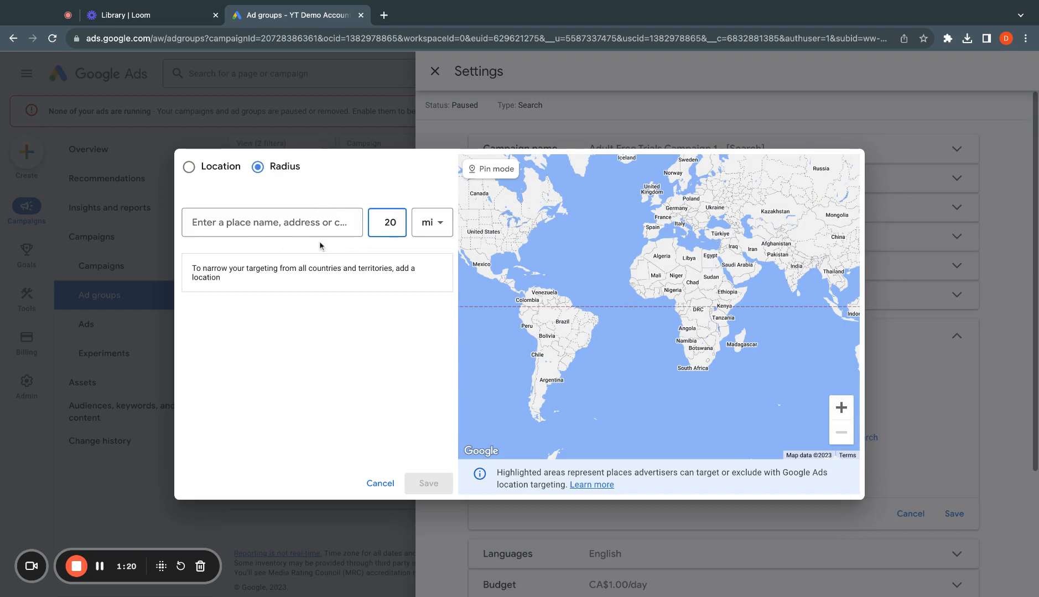
{"action": "left_click", "coordinate": [253, 231]}
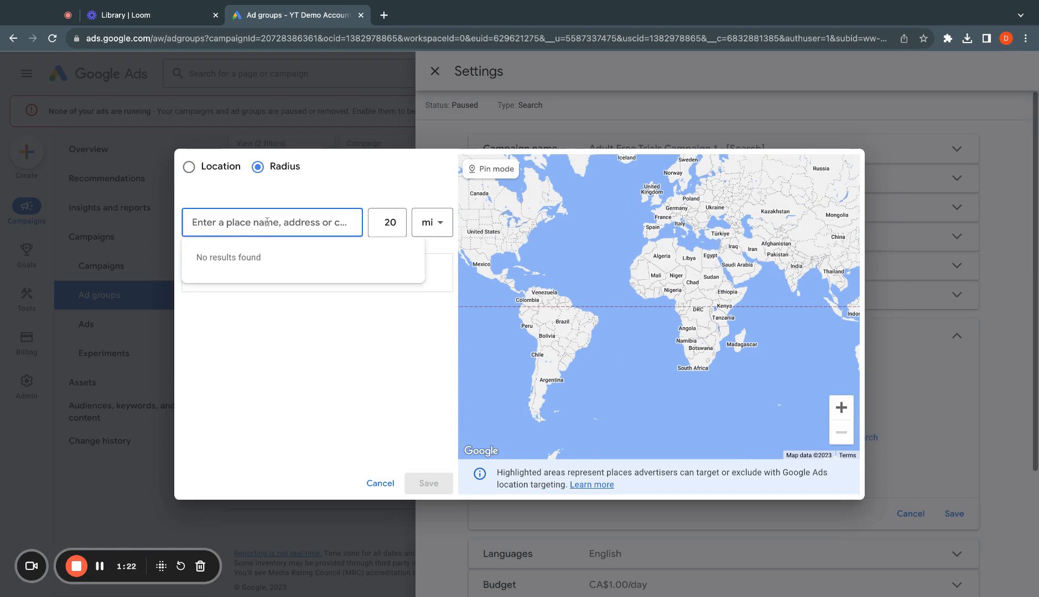
{"action": "type", "text": "toronto"}
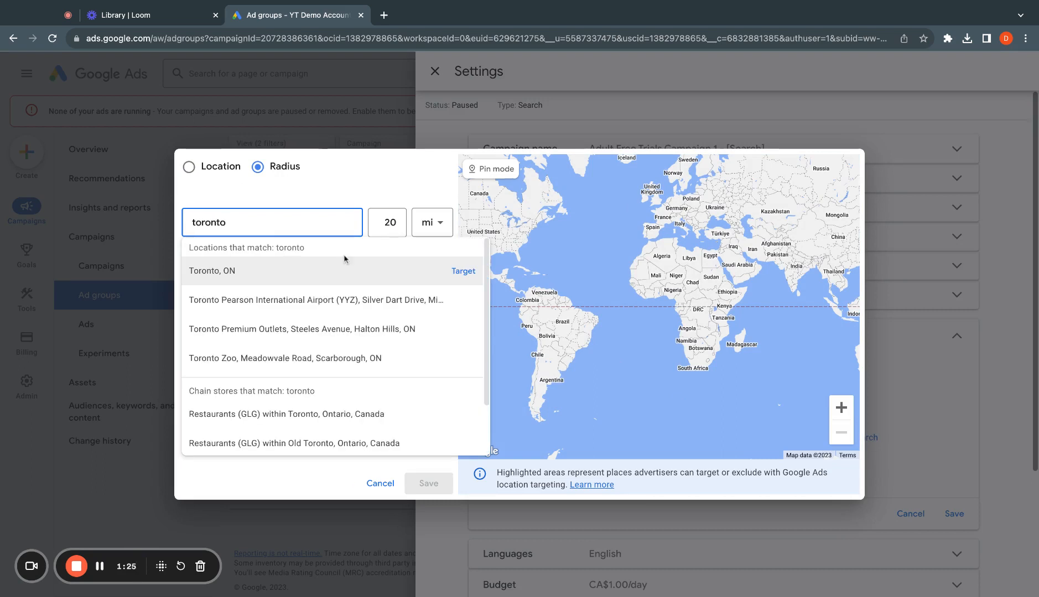
{"action": "left_click", "coordinate": [463, 271]}
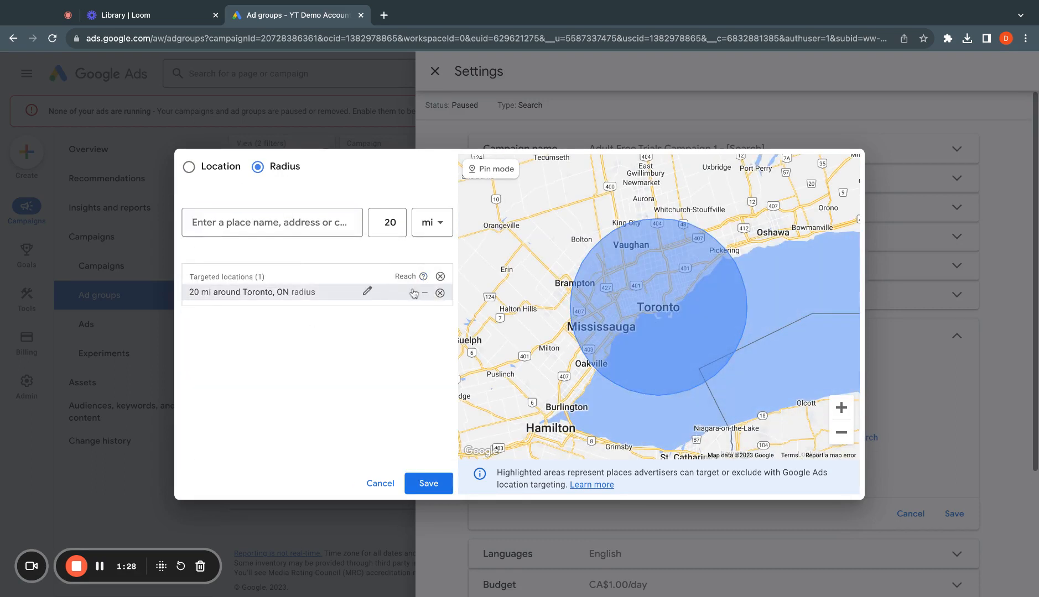
{"action": "left_click", "coordinate": [367, 291]}
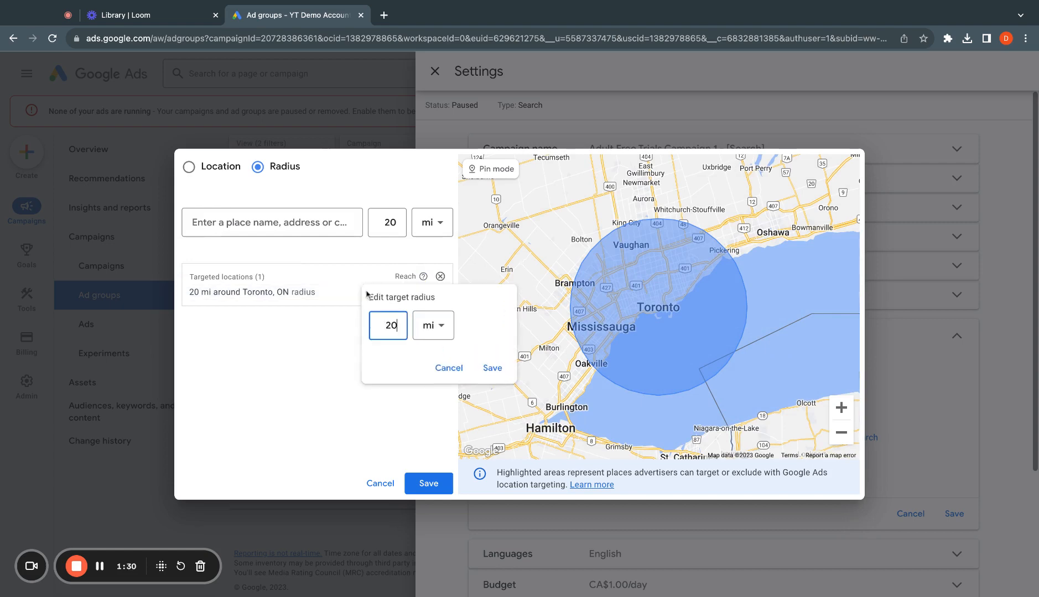
{"action": "left_click", "coordinate": [372, 249]}
{"action": "left_click", "coordinate": [326, 233]}
- Exclude the city of Mississauga, Ontario, Canada from the targeting, and leave the campaign settings without saving
{"action": "left_click", "coordinate": [229, 167]}
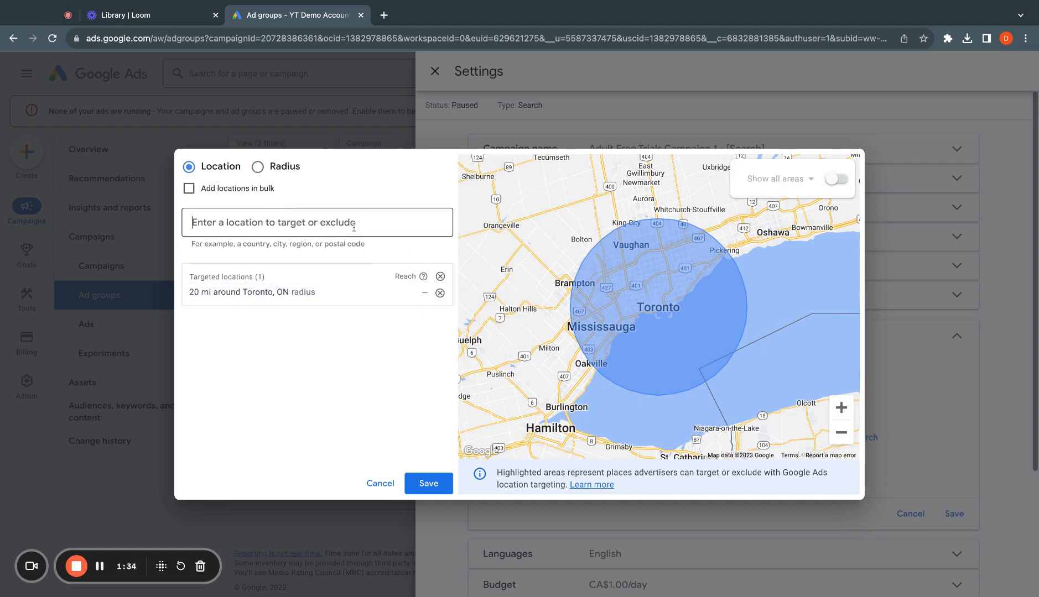
{"action": "type", "text": "misissauga"}
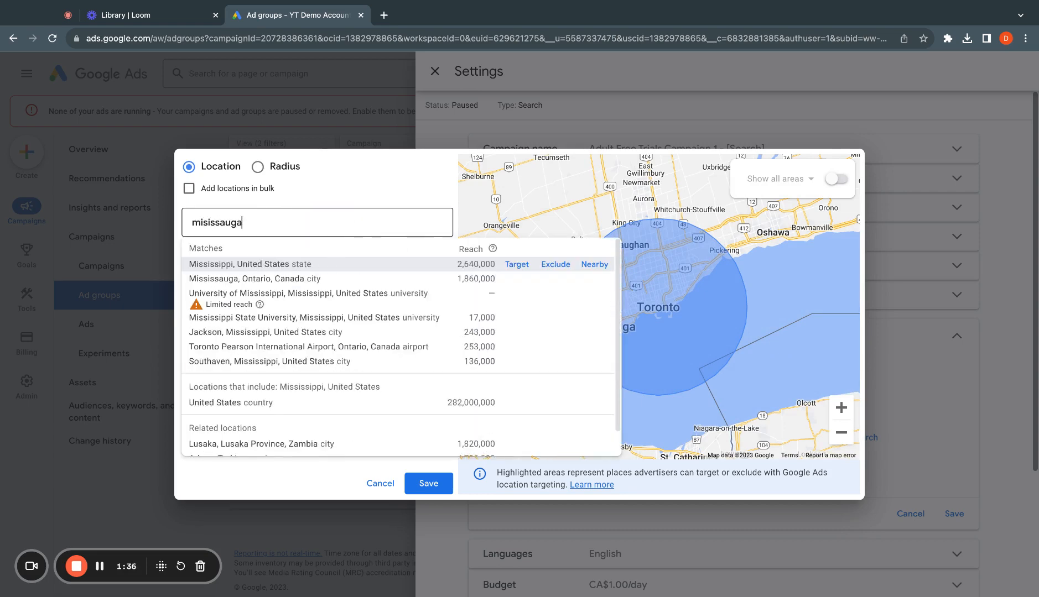
{"action": "left_click", "coordinate": [566, 264]}
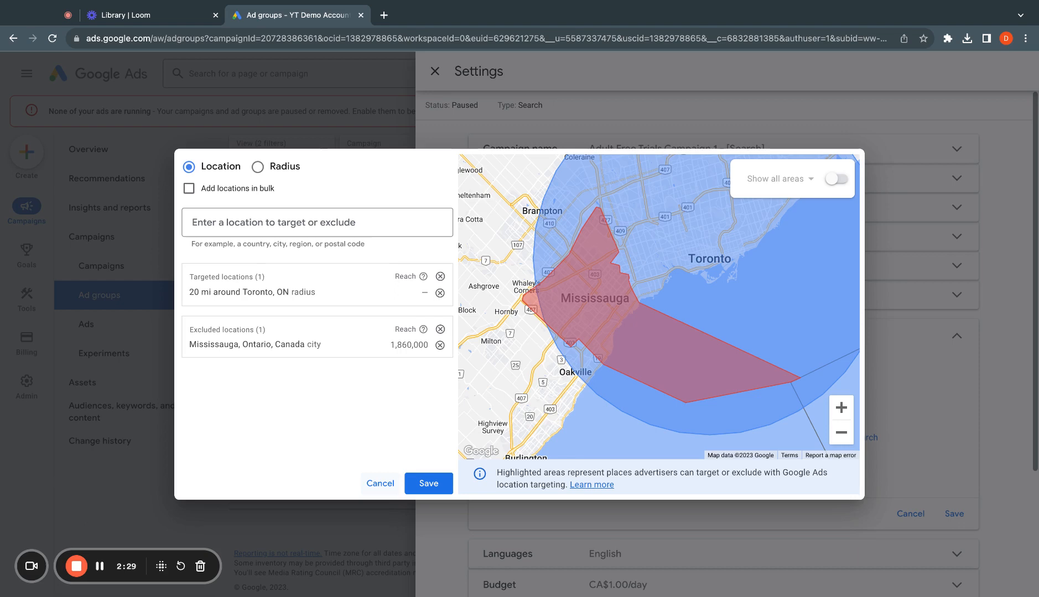
{"action": "key", "text": "Escape"}
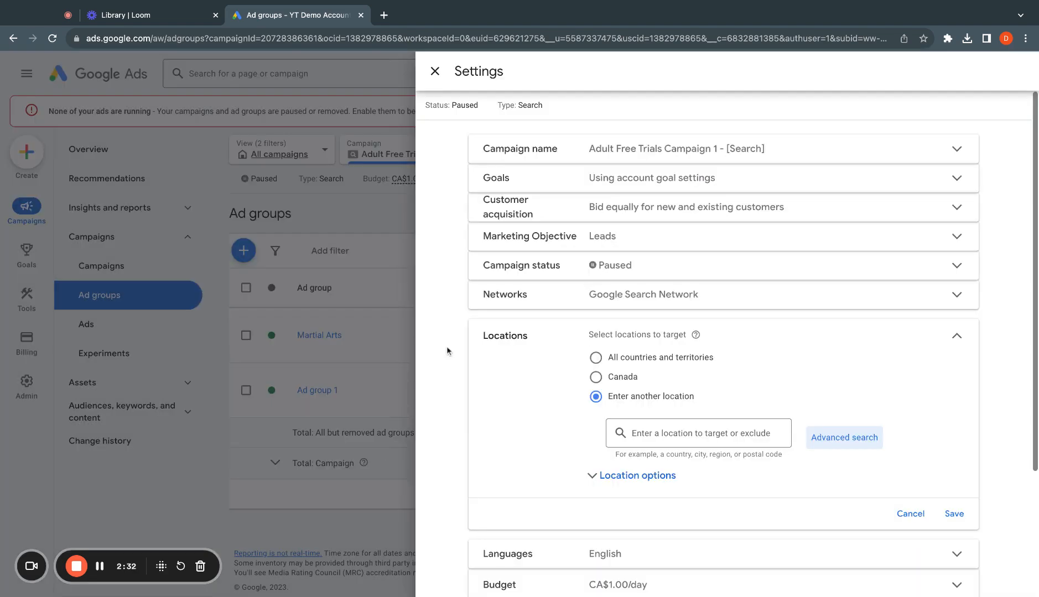
{"action": "left_click", "coordinate": [435, 71]}
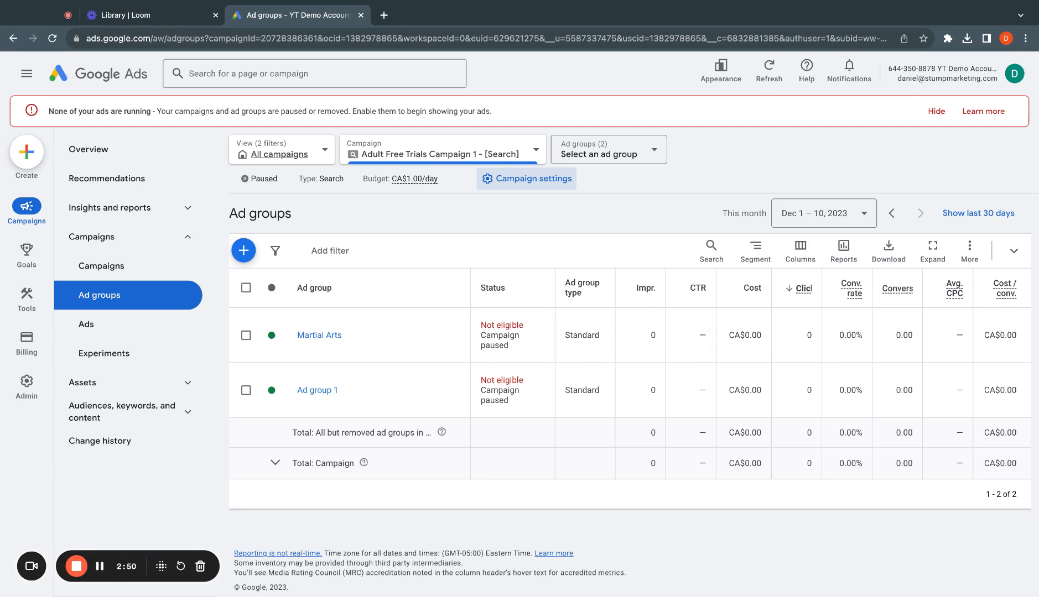
- Start a new negative keyword list named Brands Excluded in the shared library's exclusion lists
{"action": "mouse_move", "coordinate": [26, 246]}
{"action": "mouse_move", "coordinate": [28, 226]}
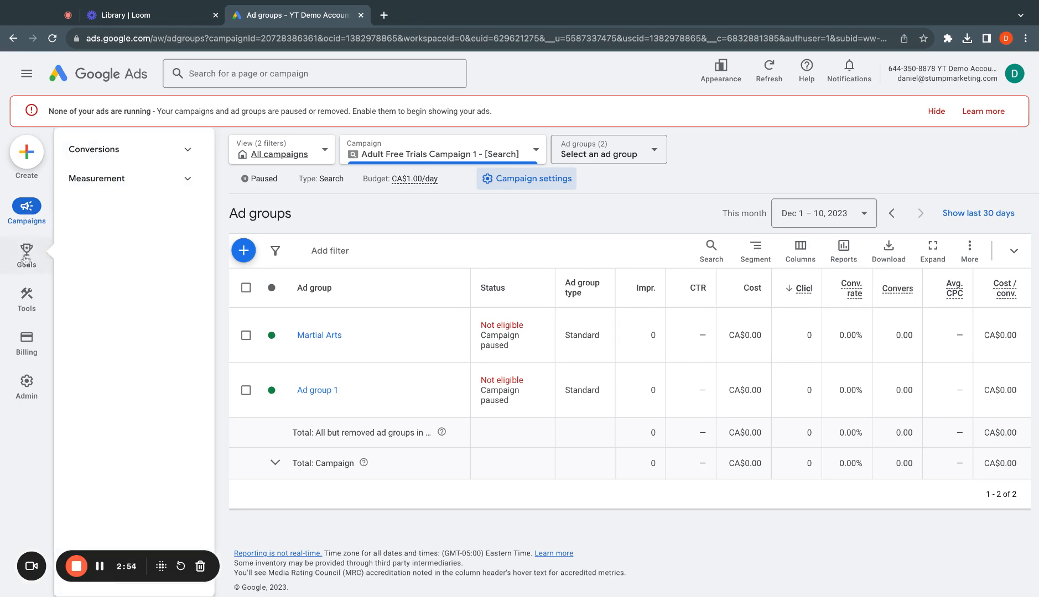
{"action": "left_click", "coordinate": [80, 240]}
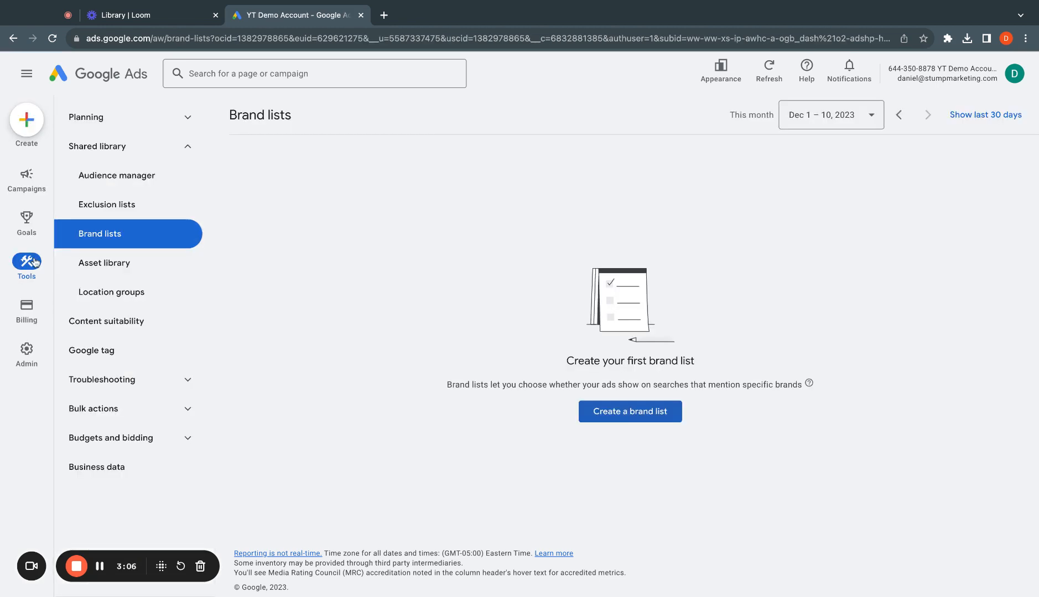
{"action": "left_click", "coordinate": [106, 206]}
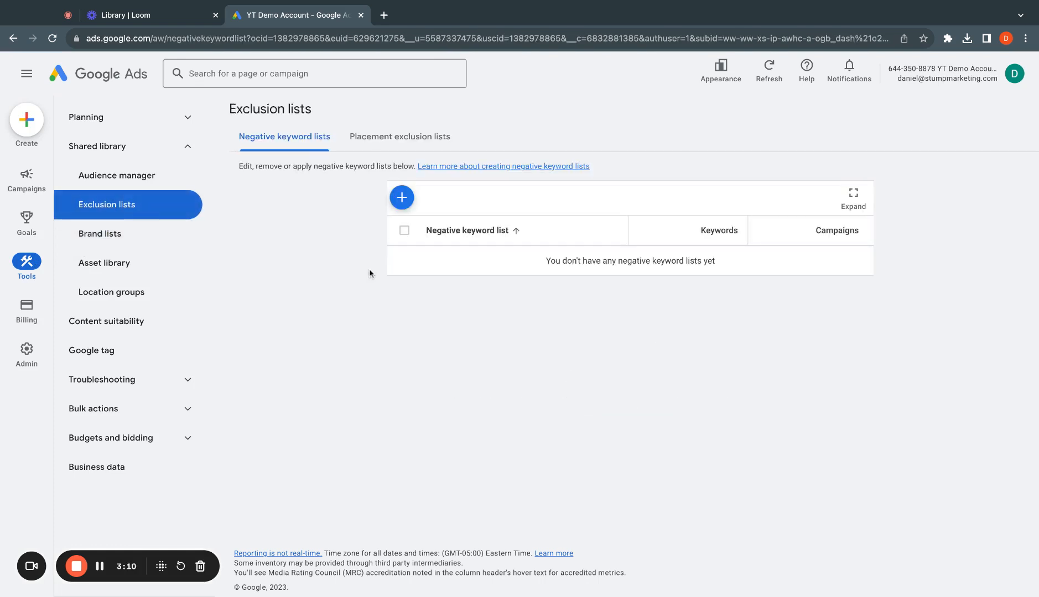
{"action": "left_click", "coordinate": [408, 199]}
{"action": "left_click", "coordinate": [403, 210]}
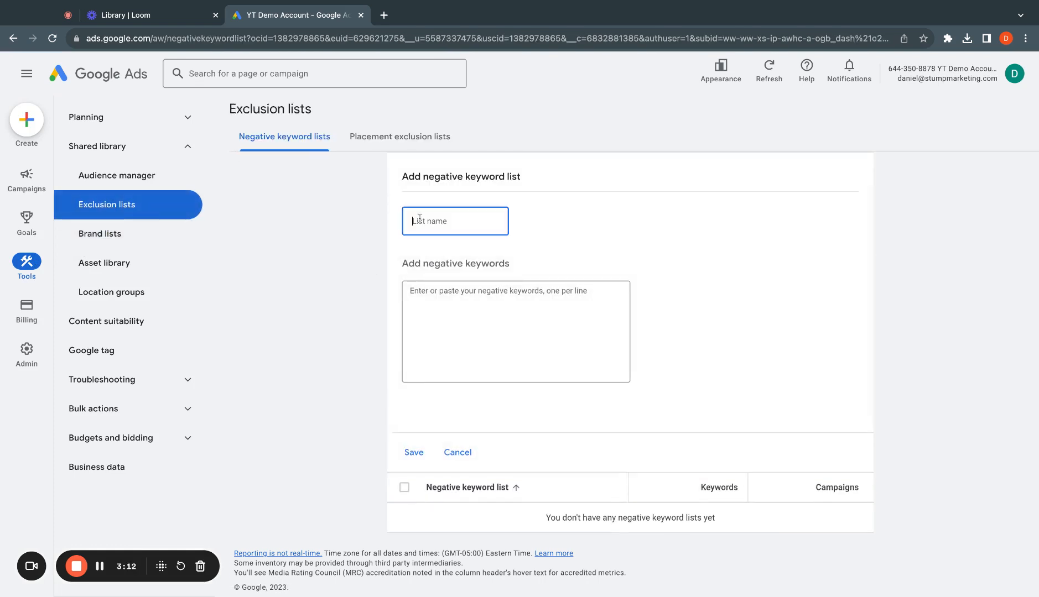
{"action": "type", "text": "B"}
{"action": "key", "text": "BackSpace"}
{"action": "type", "text": "Brands Excluded"}
- Enter the competitor brands Goodlife and La Fitness as bracketed exact-match negative keywords, one per line
{"action": "left_click", "coordinate": [457, 310]}
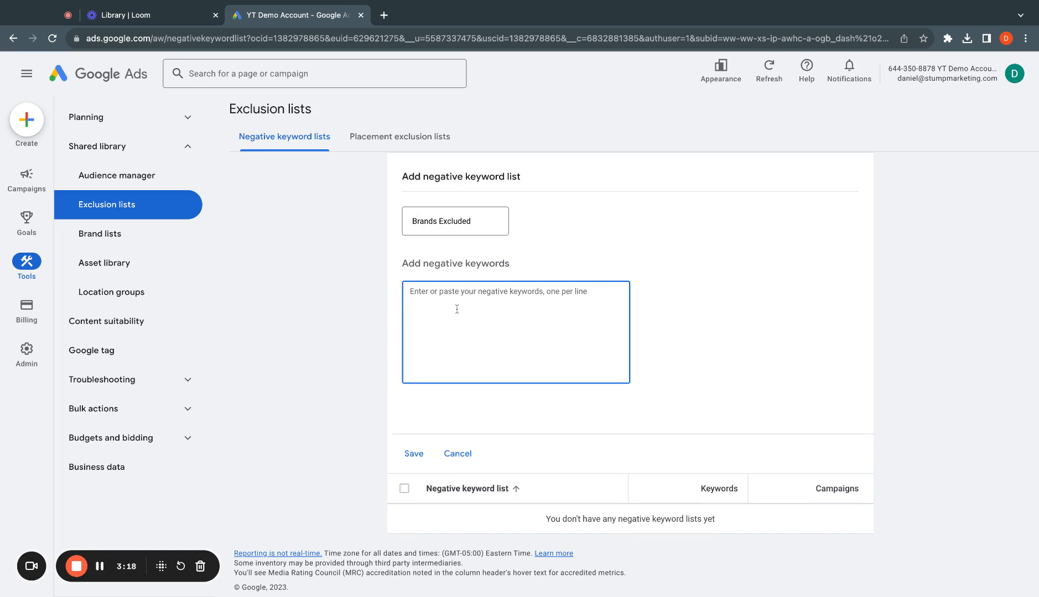
{"action": "type", "text": "[Goodlife"}
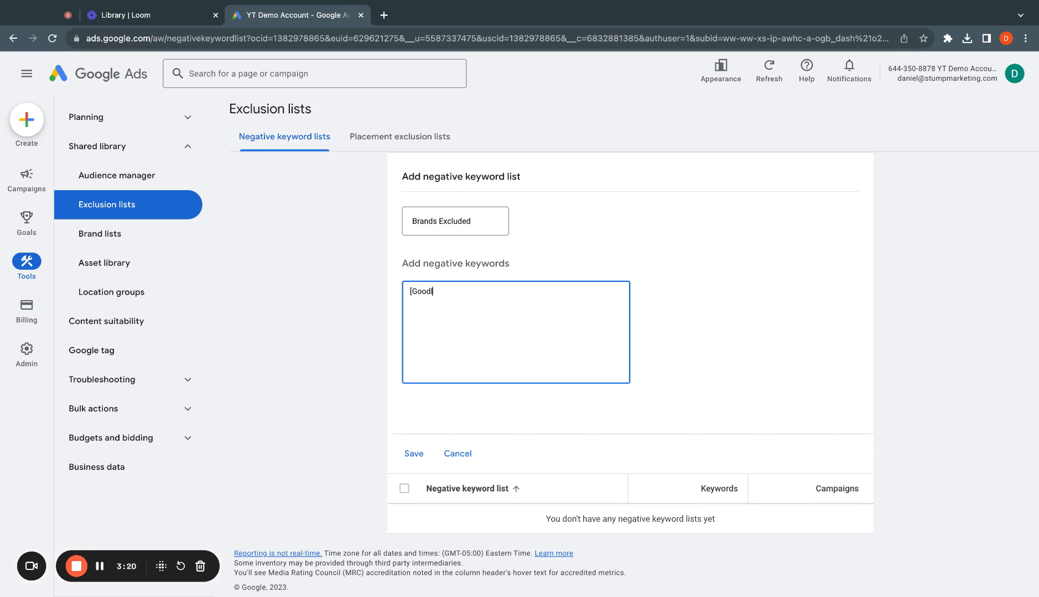
{"action": "type", "text": "]"}
{"action": "key", "text": "Return"}
{"action": "type", "text": "[La Fitness"}
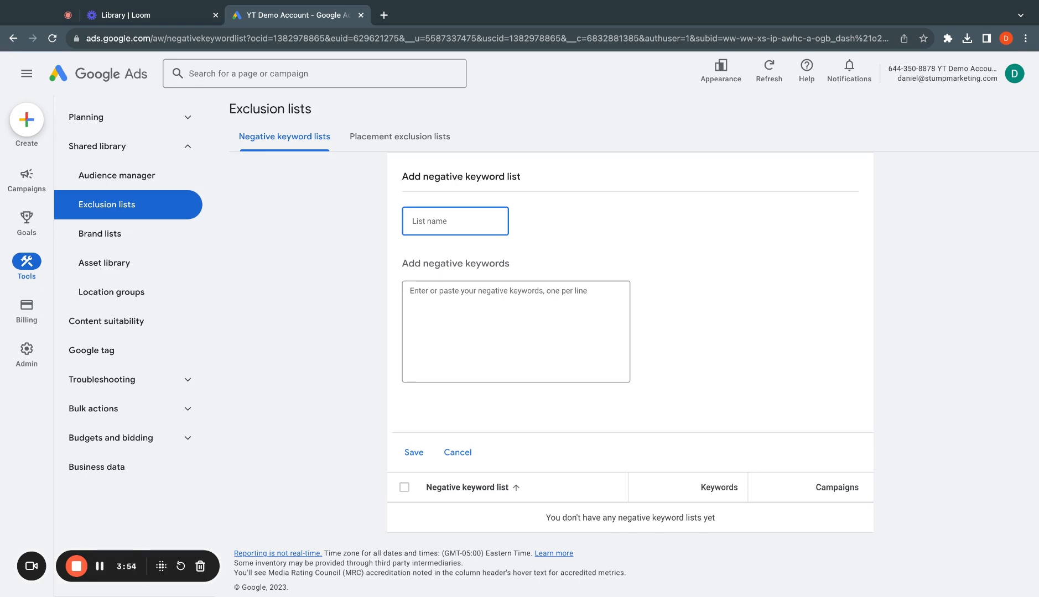
- Enter the place names [north york], [scarborough] and [pickering] as negative keywords in the new list, one per line
{"action": "left_click", "coordinate": [437, 290]}
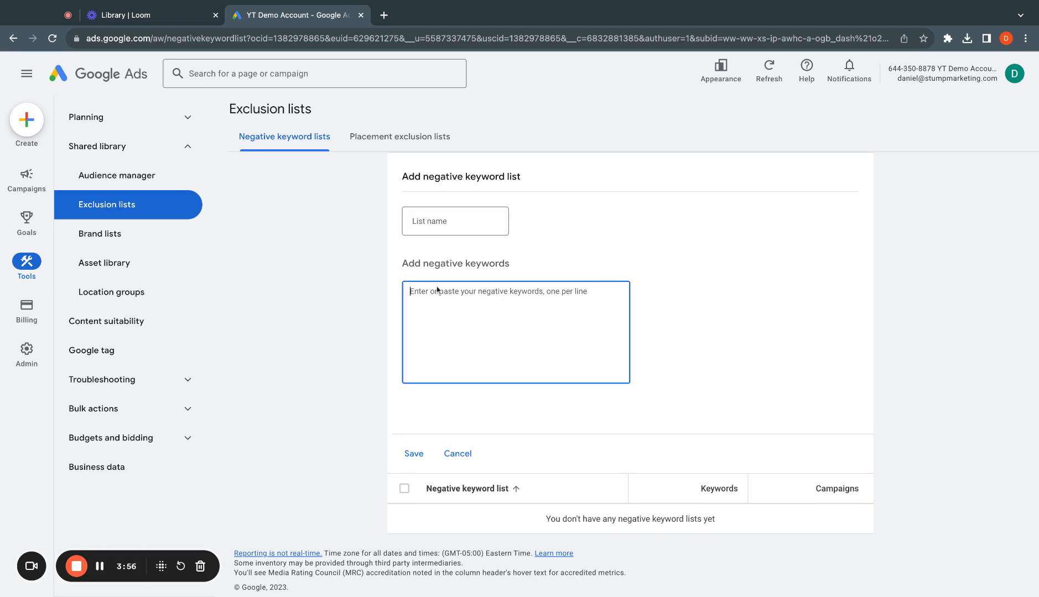
{"action": "type", "text": "[missa"}
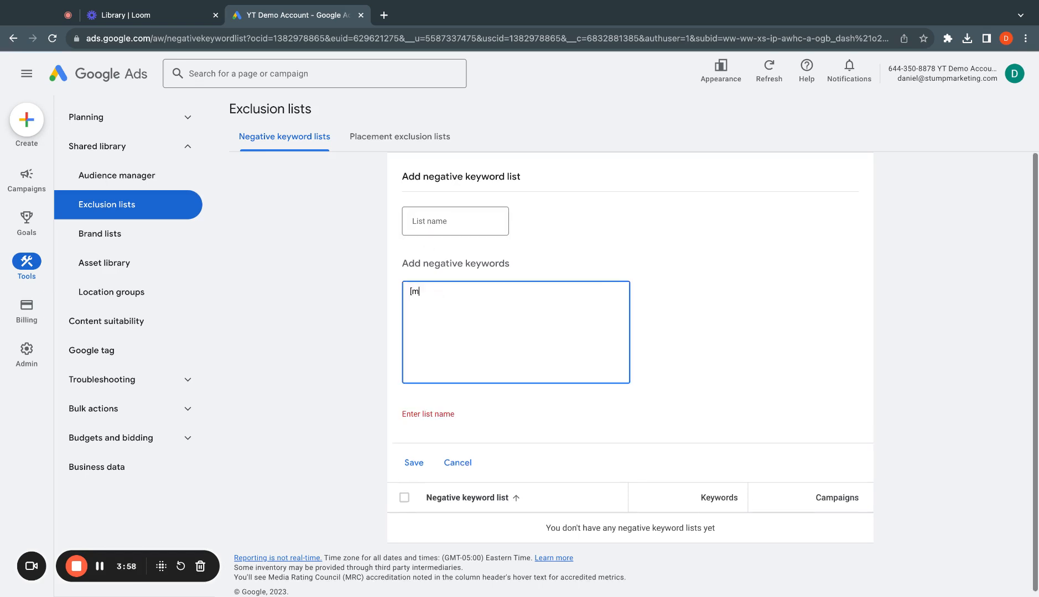
{"action": "key", "text": "BackSpace"}
{"action": "key", "text": "BackSpace"}
{"action": "key", "text": "BackSpace"}
{"action": "key", "text": "BackSpace"}
{"action": "key", "text": "BackSpace"}
{"action": "type", "text": "north yio"}
{"action": "key", "text": "BackSpace"}
{"action": "key", "text": "BackSpace"}
{"action": "type", "text": "ork]"}
{"action": "key", "text": "Return"}
{"action": "type", "text": "[scarboroug"}
{"action": "type", "text": "h"}
{"action": "type", "text": "] [pickering]"}
{"action": "left_click", "coordinate": [455, 222]}
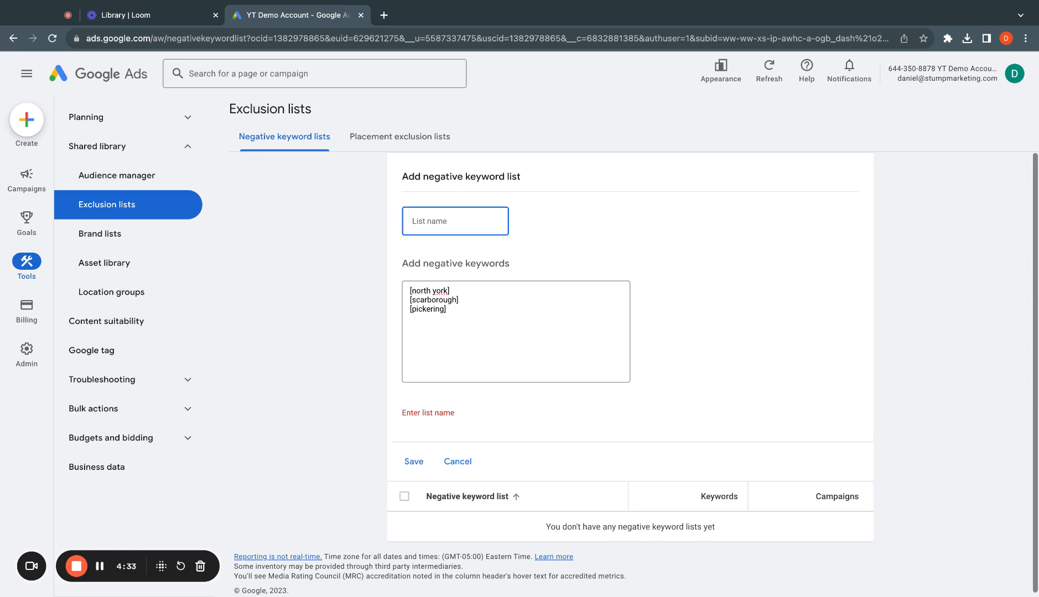
{"action": "left_click", "coordinate": [476, 326]}
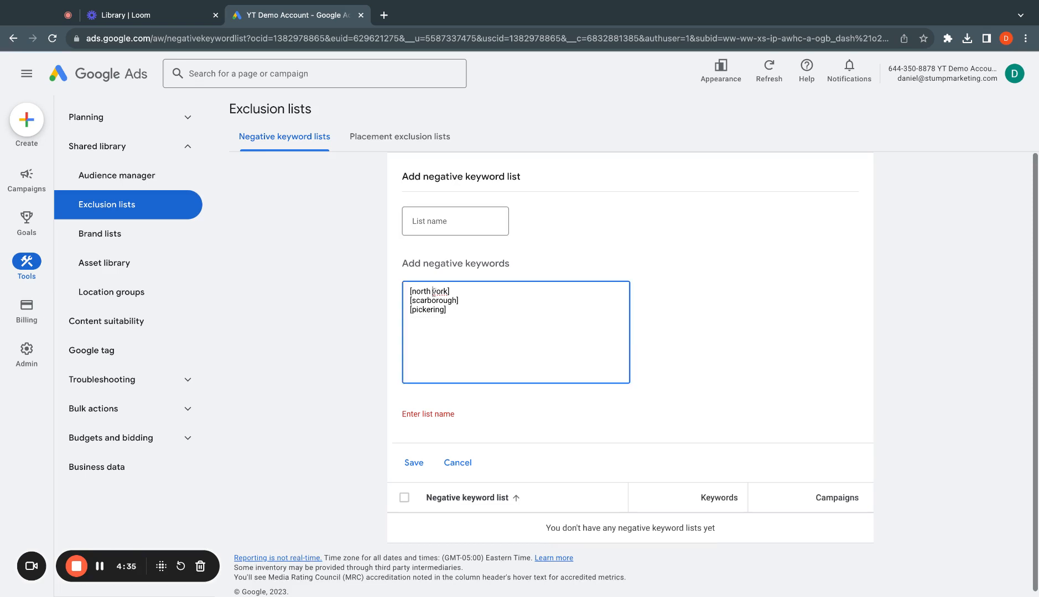
{"action": "key", "text": "ctrl+a"}
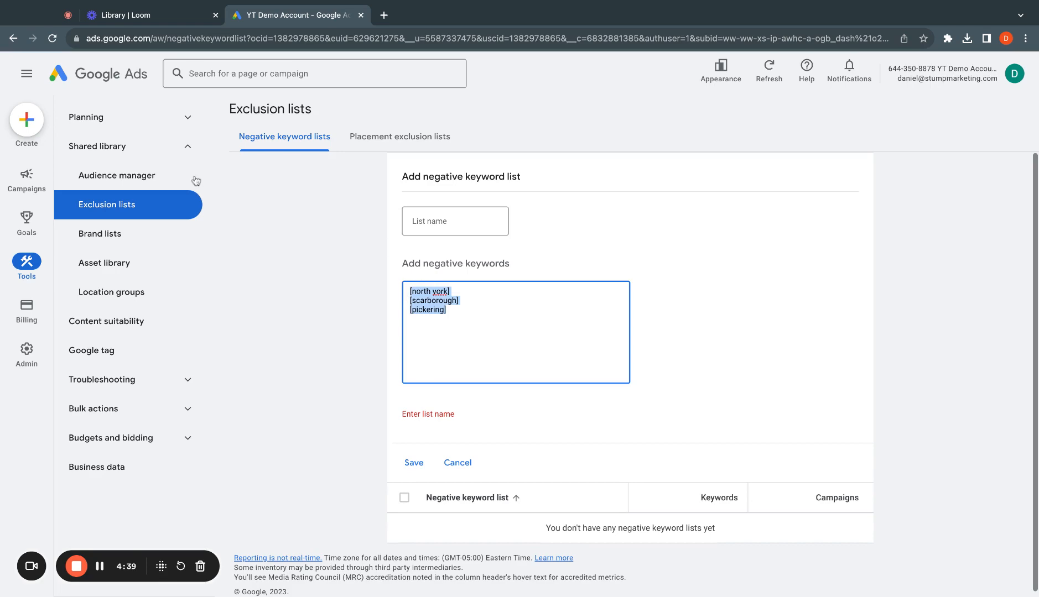
- Return to the campaign and open its Search terms report under Insights and reports
{"action": "mouse_move", "coordinate": [18, 228]}
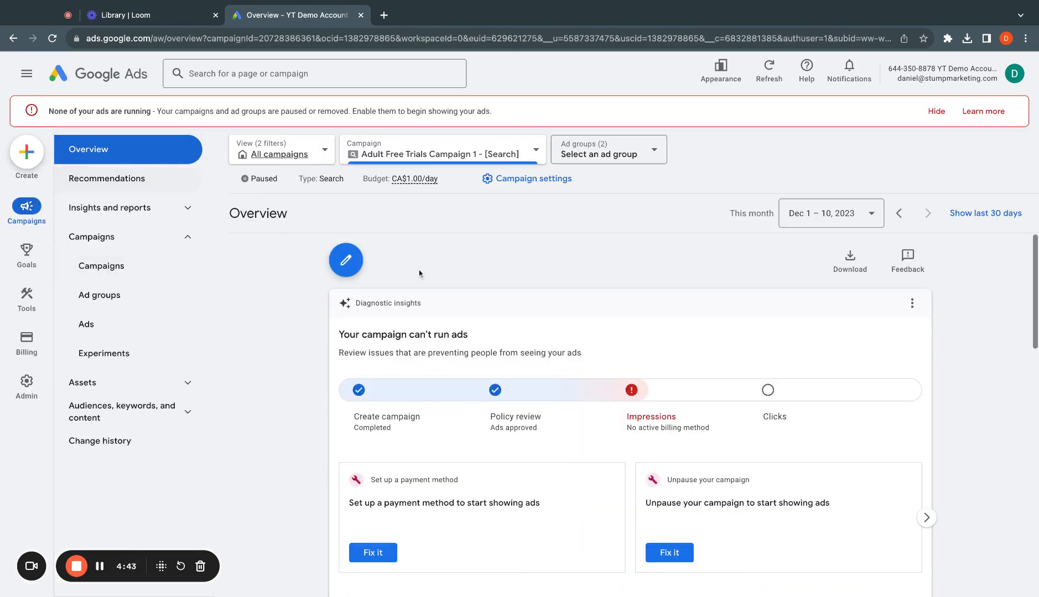
{"action": "left_click", "coordinate": [184, 210]}
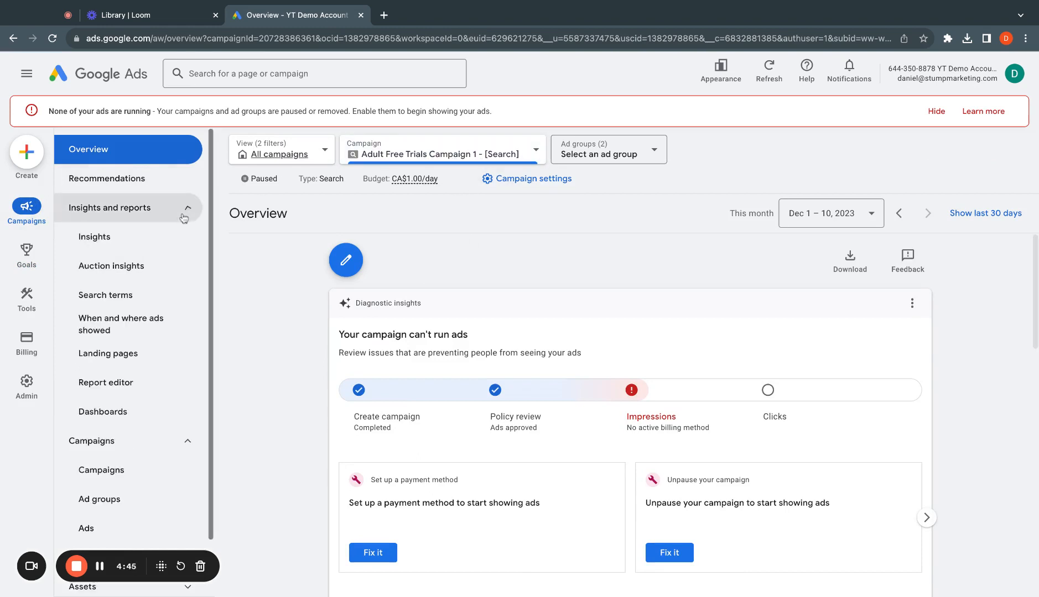
{"action": "left_click", "coordinate": [143, 301]}
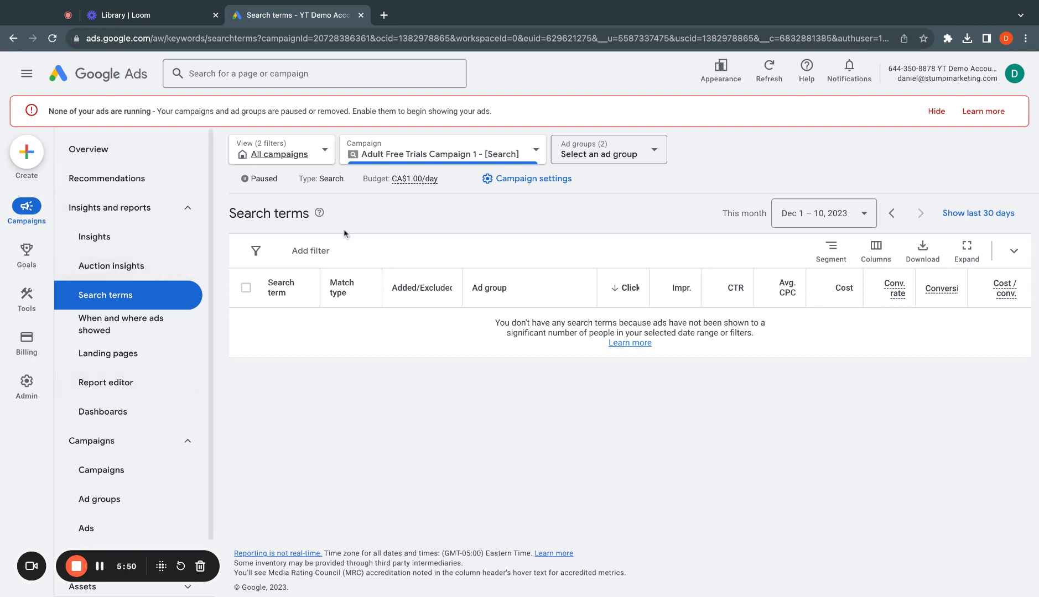
- Open the campaign's Audiences page and look at the Demographics section
{"action": "scroll", "coordinate": [161, 405], "scroll_direction": "down", "scroll_amount": 1}
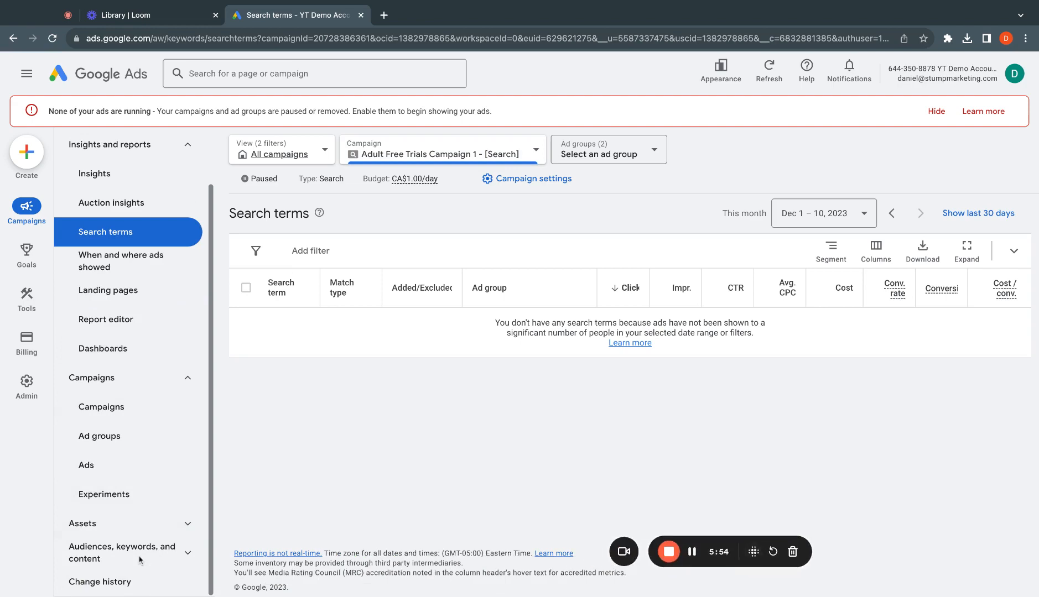
{"action": "left_click", "coordinate": [187, 552]}
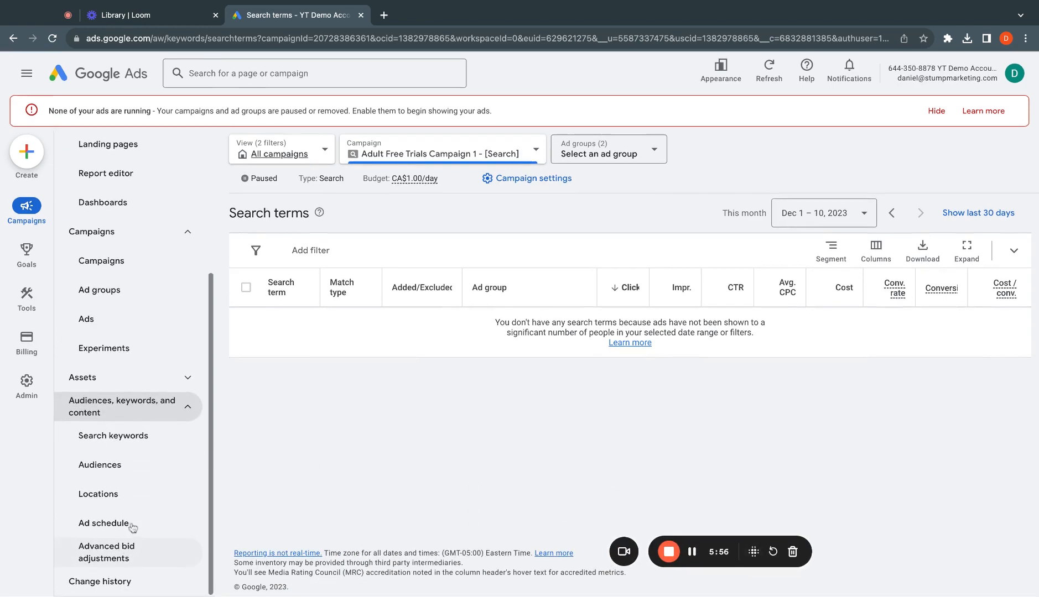
{"action": "left_click", "coordinate": [133, 465]}
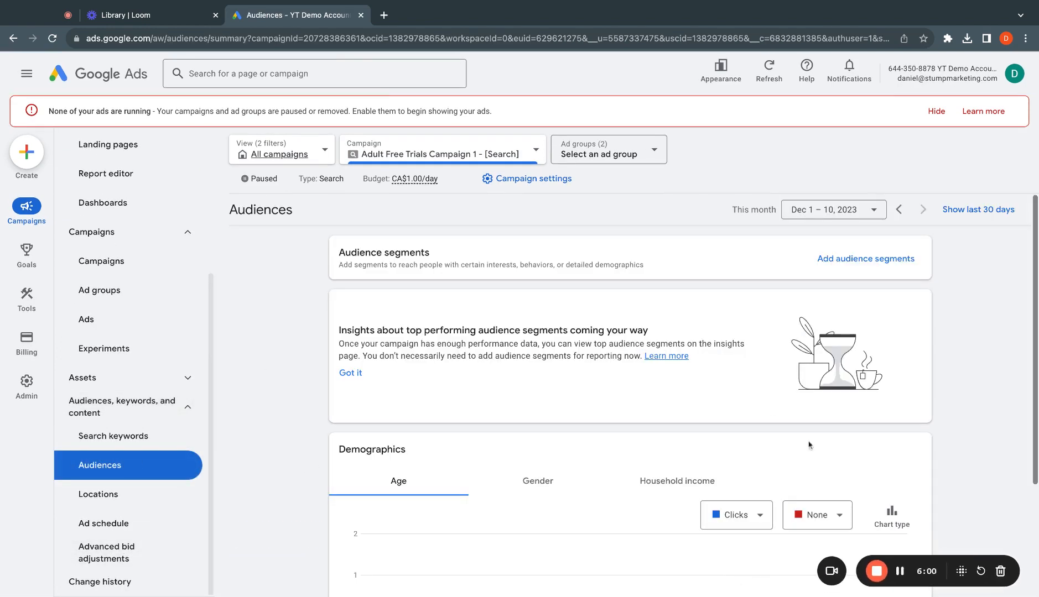
{"action": "scroll", "coordinate": [809, 446], "scroll_direction": "down", "scroll_amount": 3}
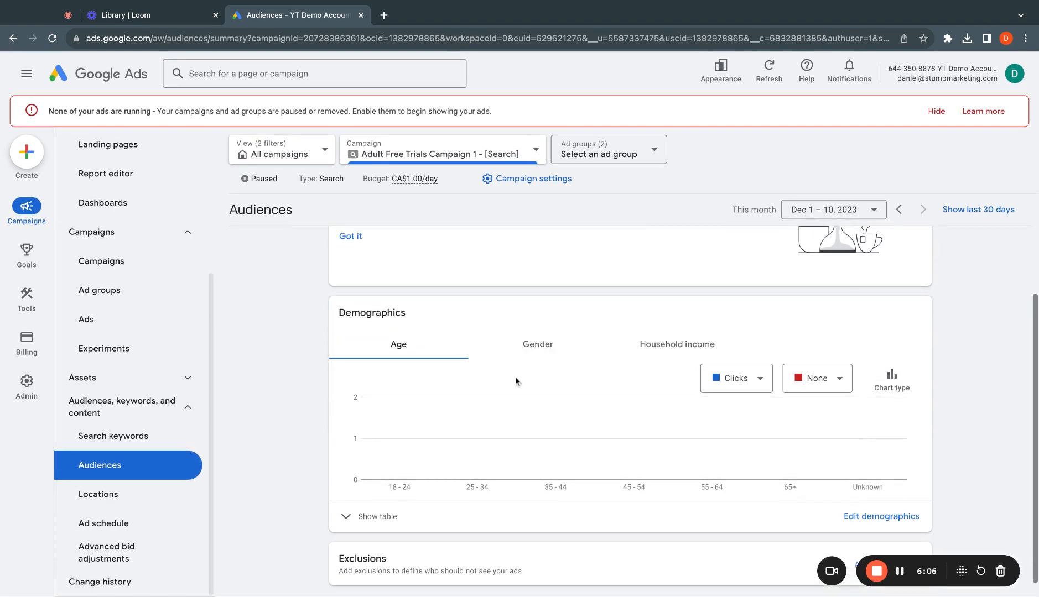
- Review the Gender and Household income charts in the Demographics section and check which metrics can be plotted
{"action": "scroll", "coordinate": [625, 388], "scroll_direction": "up", "scroll_amount": 2}
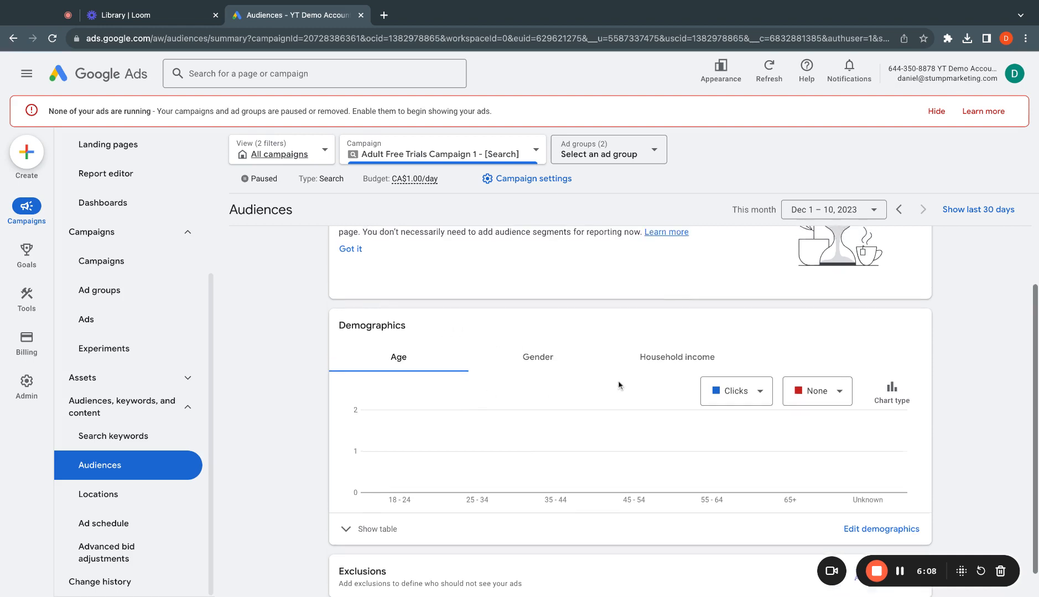
{"action": "scroll", "coordinate": [678, 390], "scroll_direction": "up", "scroll_amount": 2}
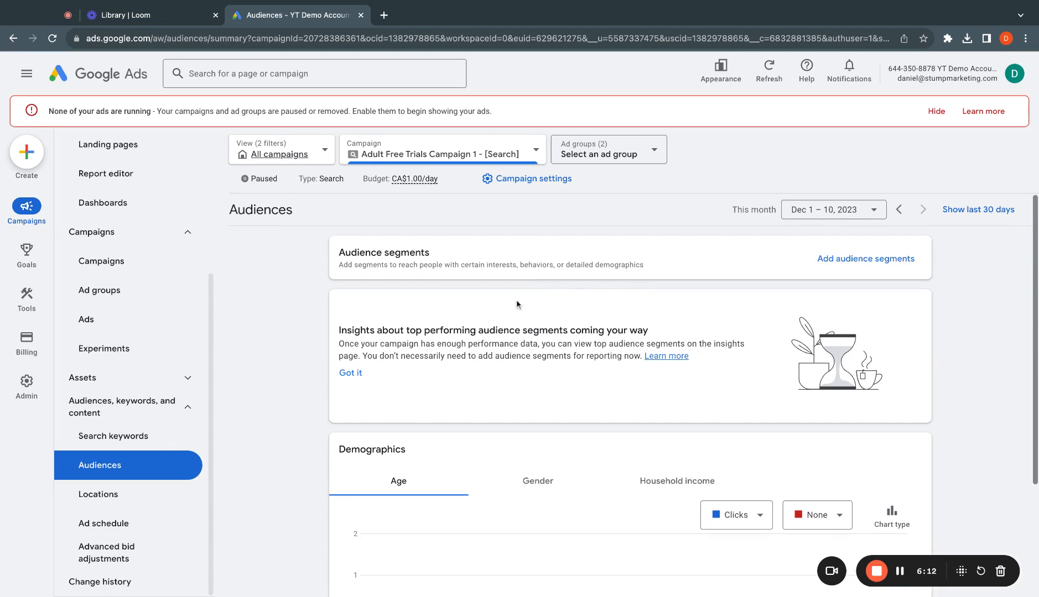
{"action": "scroll", "coordinate": [533, 279], "scroll_direction": "down", "scroll_amount": 1}
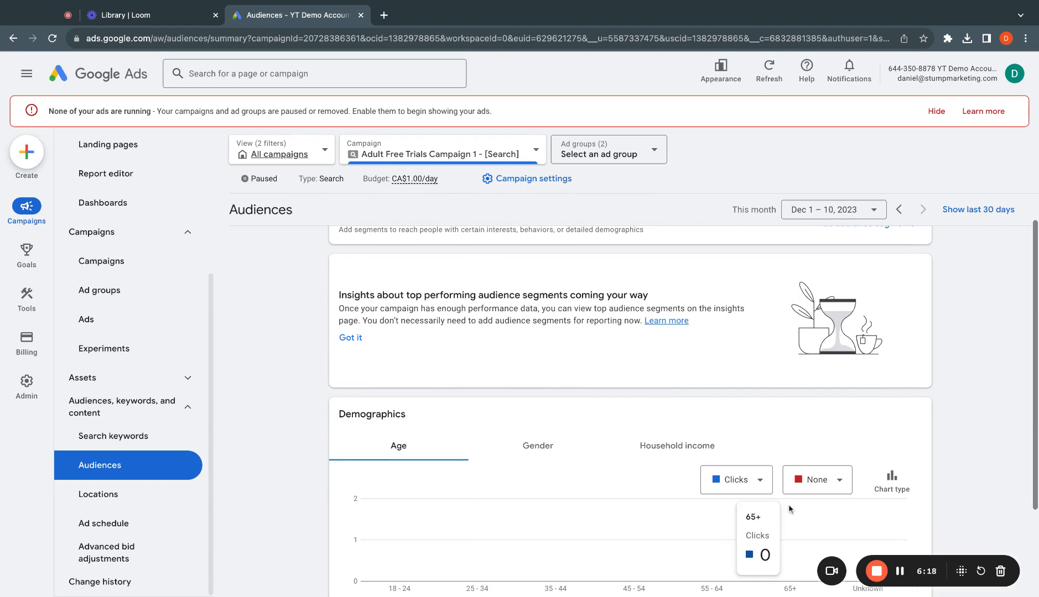
{"action": "left_click", "coordinate": [501, 449]}
{"action": "scroll", "coordinate": [577, 473], "scroll_direction": "down", "scroll_amount": 1}
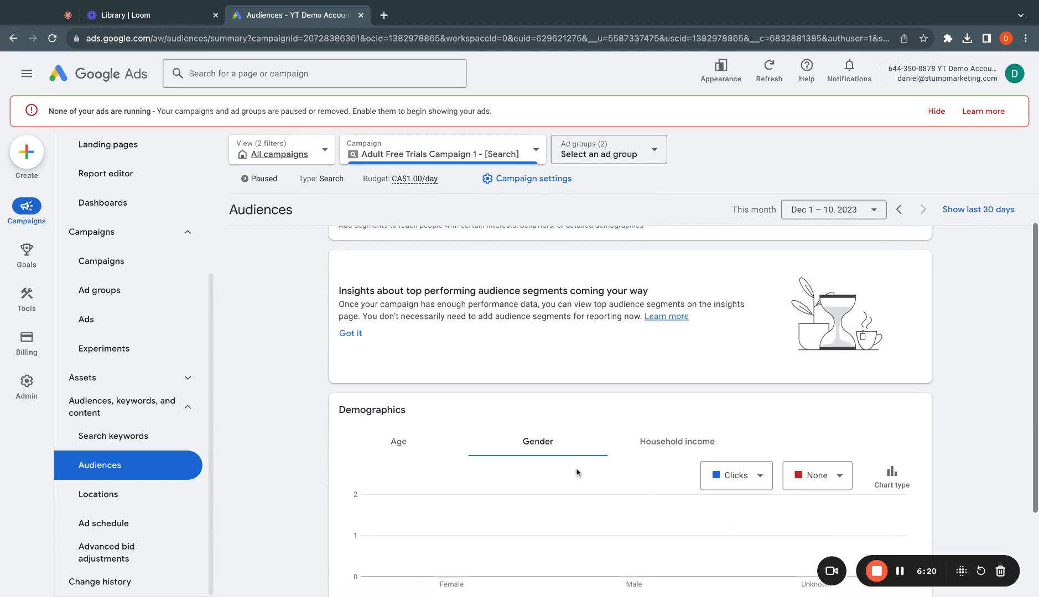
{"action": "left_click", "coordinate": [693, 437]}
{"action": "scroll", "coordinate": [692, 438], "scroll_direction": "down", "scroll_amount": 1}
{"action": "left_click", "coordinate": [733, 431]}
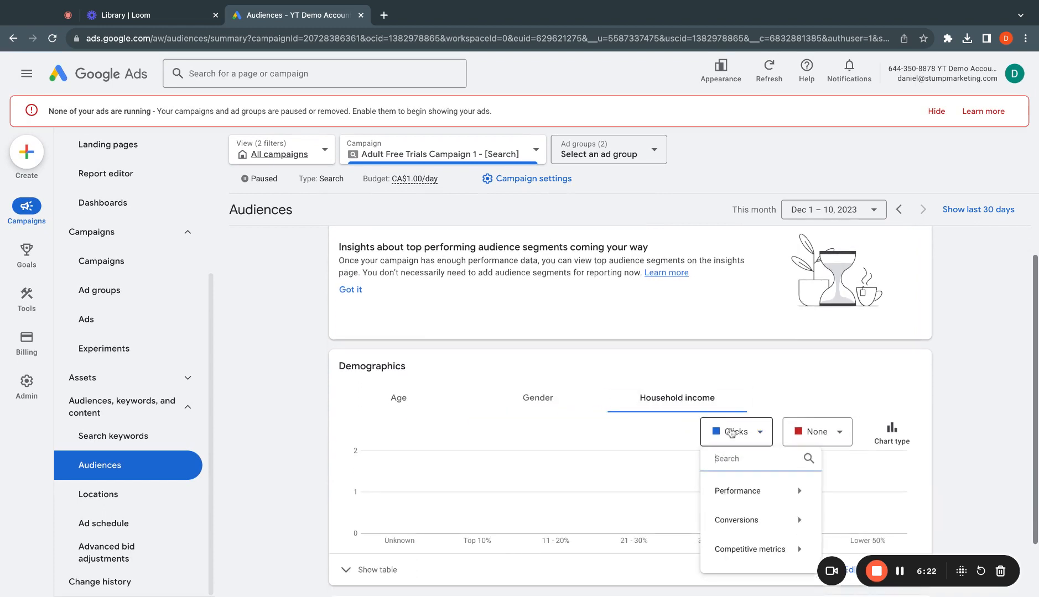
{"action": "left_click", "coordinate": [814, 434]}
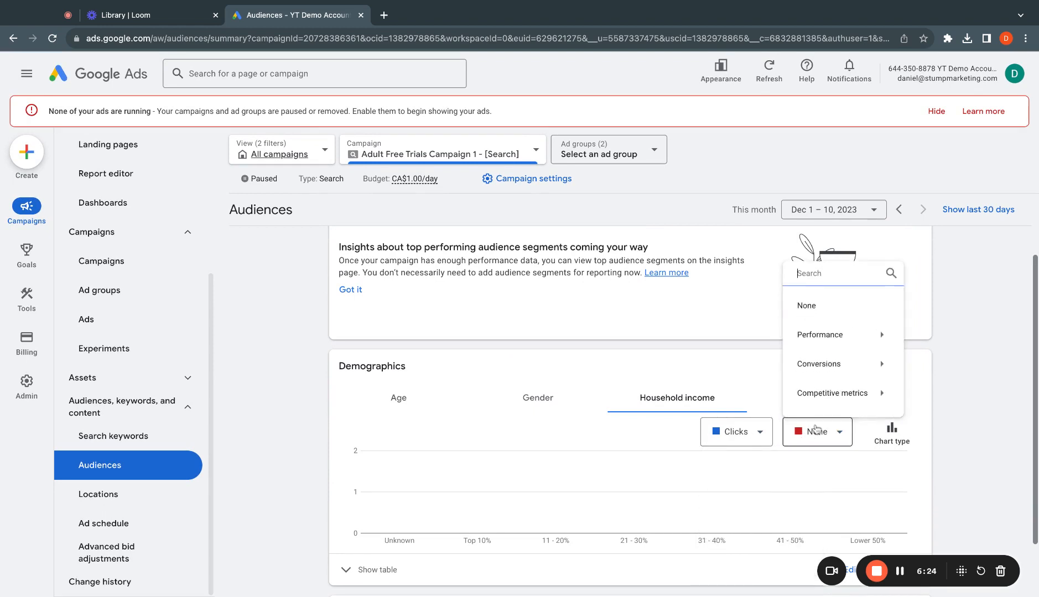
{"action": "left_click", "coordinate": [771, 436]}
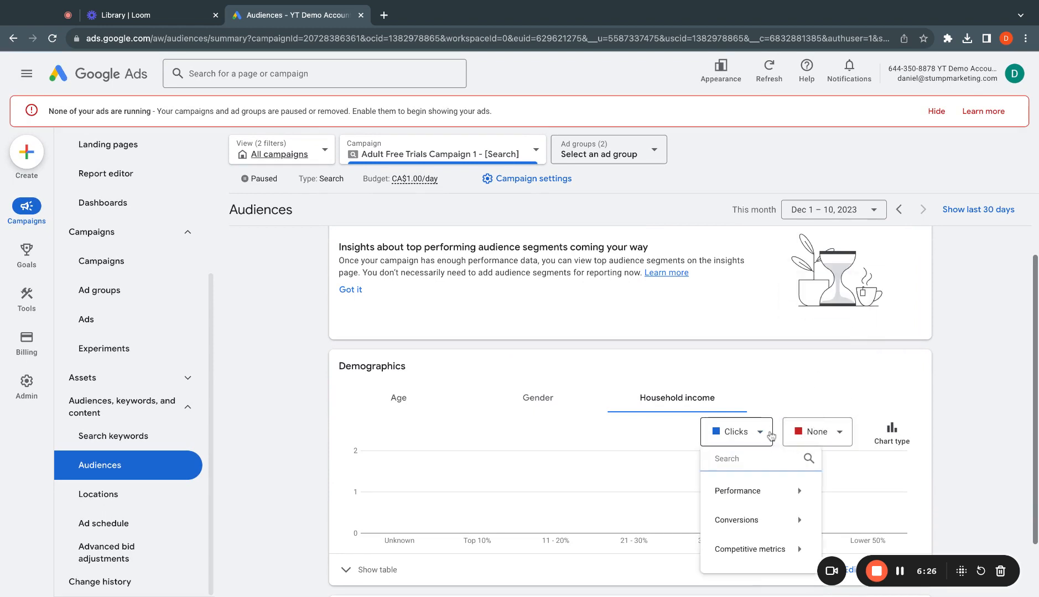
{"action": "left_click", "coordinate": [766, 393]}
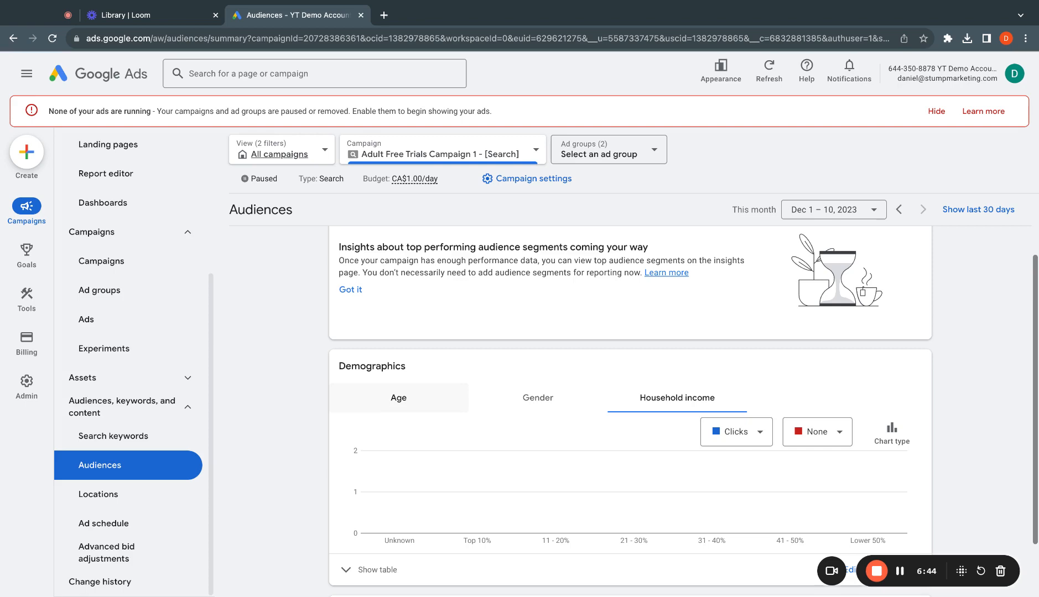
- Edit the demographics of Ad group 1 to exclude the 18 - 24, 65+ and Unknown age ranges
{"action": "left_click", "coordinate": [371, 414]}
{"action": "scroll", "coordinate": [401, 531], "scroll_direction": "down", "scroll_amount": 2}
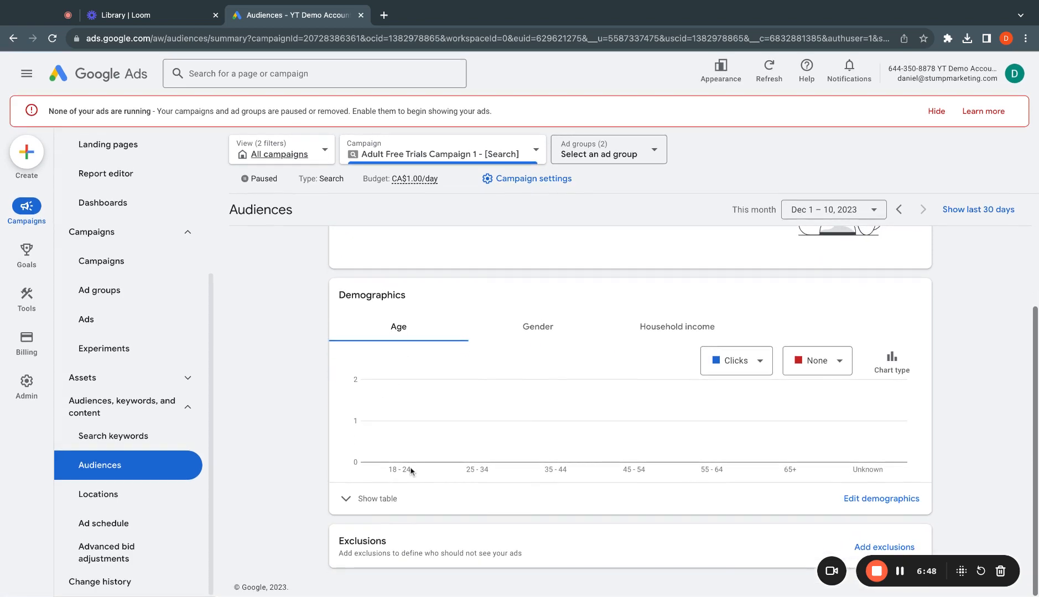
{"action": "left_click", "coordinate": [857, 500]}
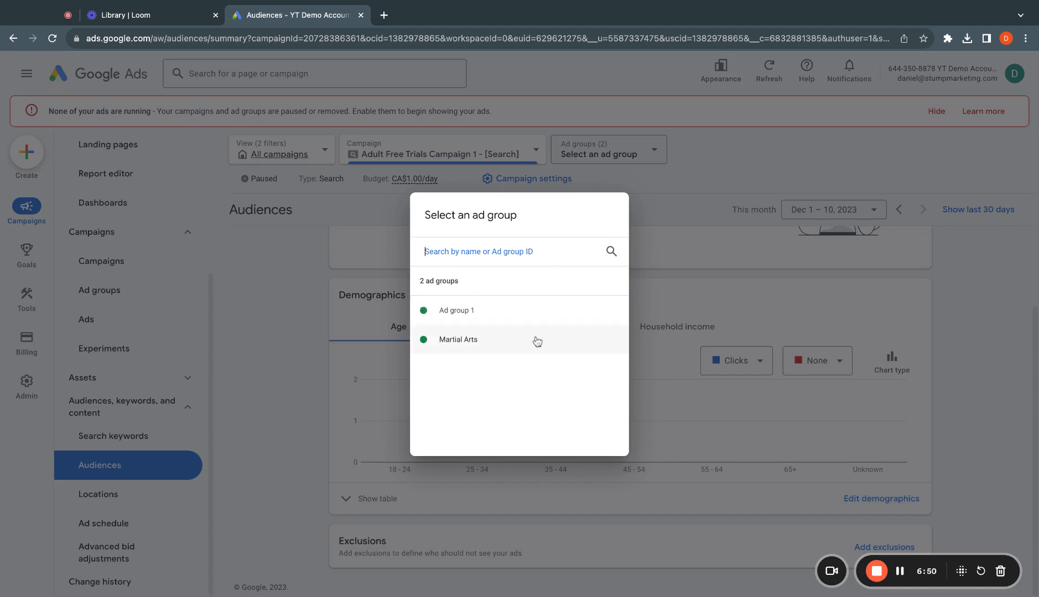
{"action": "left_click", "coordinate": [501, 318]}
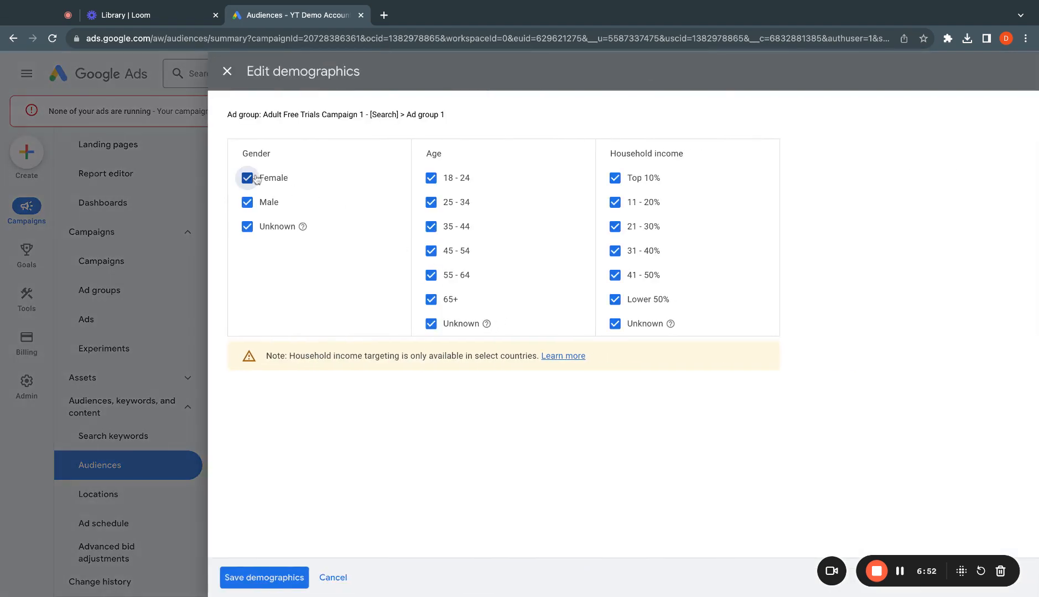
{"action": "left_click", "coordinate": [433, 179]}
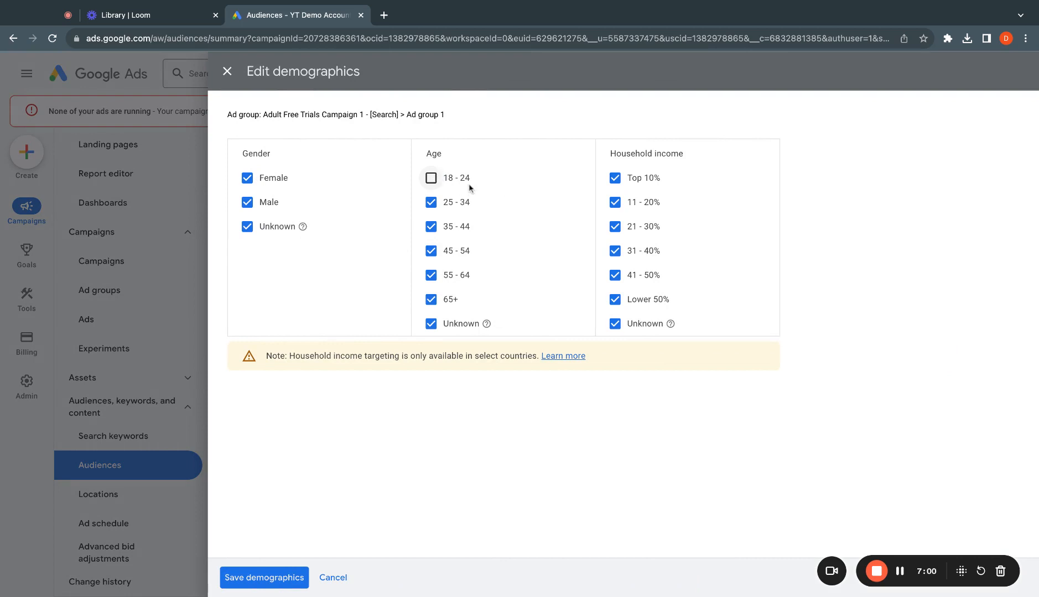
{"action": "left_click", "coordinate": [431, 299]}
{"action": "left_click", "coordinate": [431, 324]}
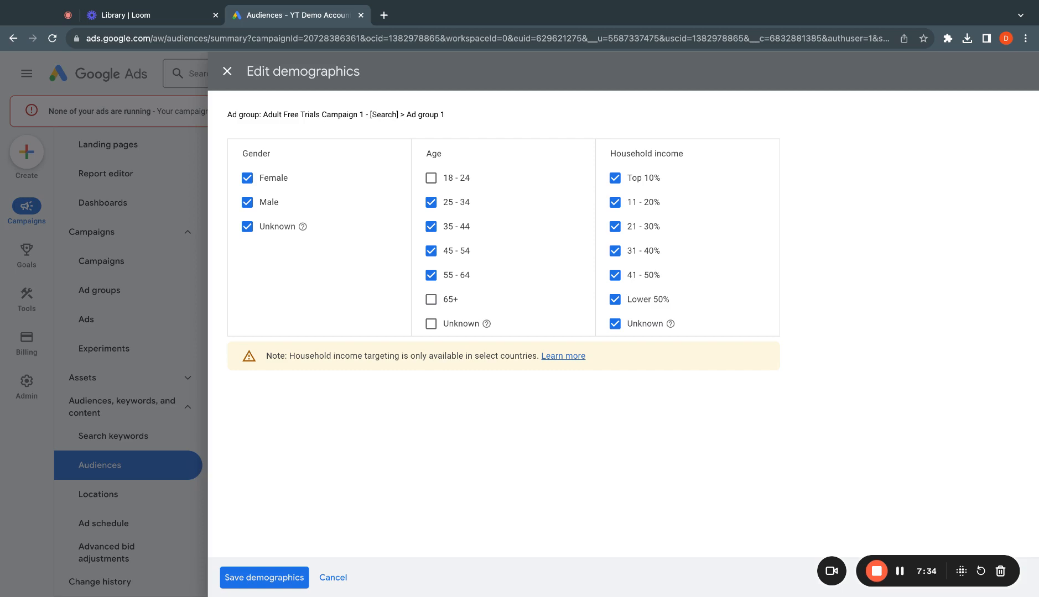
- Exclude the Unknown gender from the ad group while keeping Female and Male selected
{"action": "left_click", "coordinate": [247, 202]}
{"action": "left_click", "coordinate": [248, 227]}
{"action": "left_click", "coordinate": [247, 202]}
{"action": "left_click", "coordinate": [262, 232]}
{"action": "left_click", "coordinate": [247, 227]}
- Try excluding the 25 - 34 and 55 - 64 age ranges, and select both again
{"action": "left_click", "coordinate": [431, 202]}
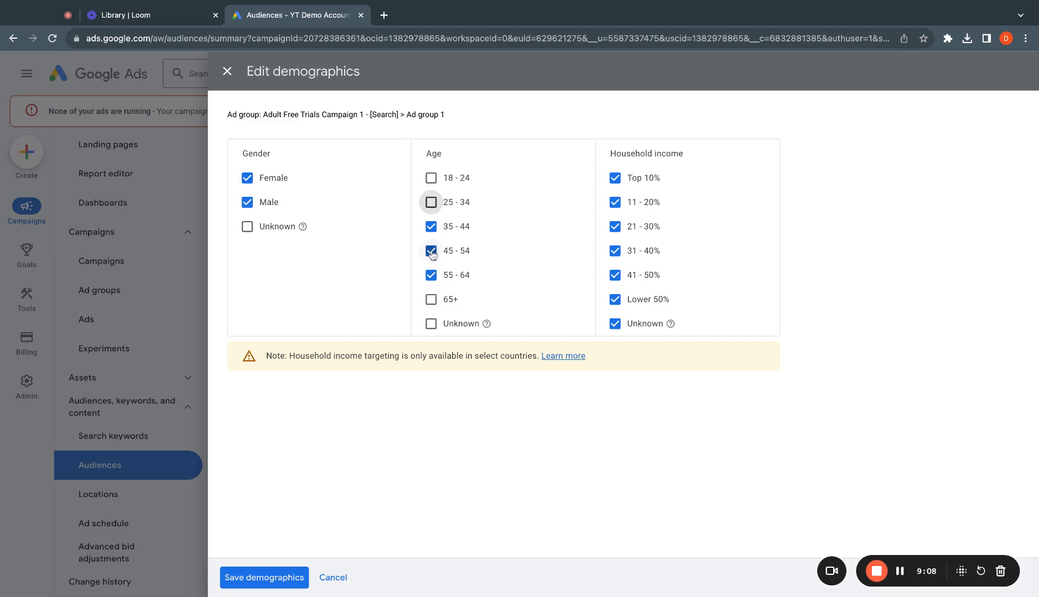
{"action": "left_click", "coordinate": [431, 275]}
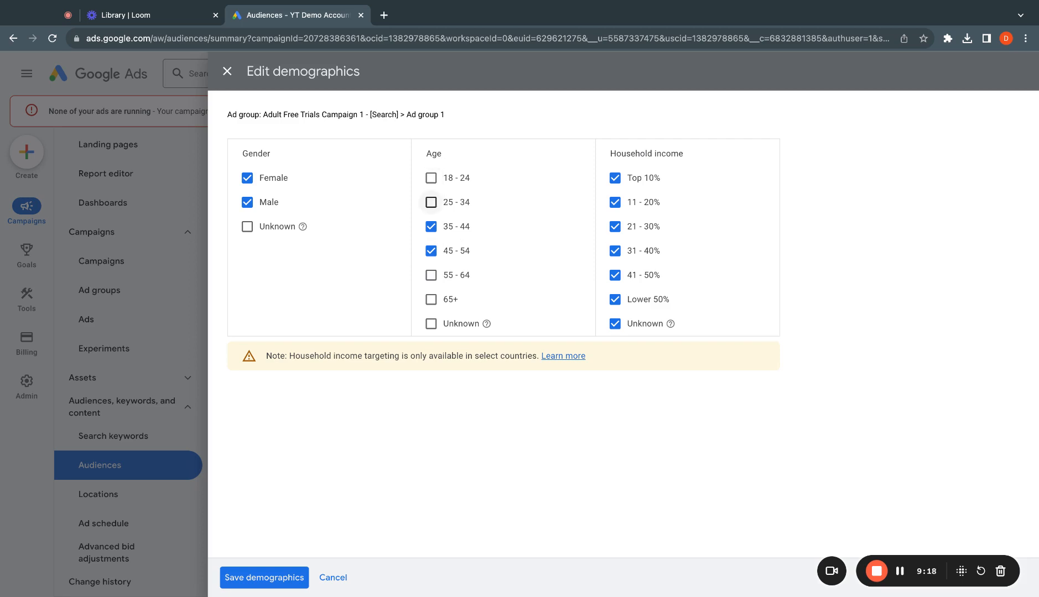
{"action": "left_click", "coordinate": [431, 202]}
{"action": "left_click", "coordinate": [428, 277]}
- Try excluding the household income brackets from 11 - 20% through 41 - 50%, and select them all again
{"action": "triple_click", "coordinate": [612, 154]}
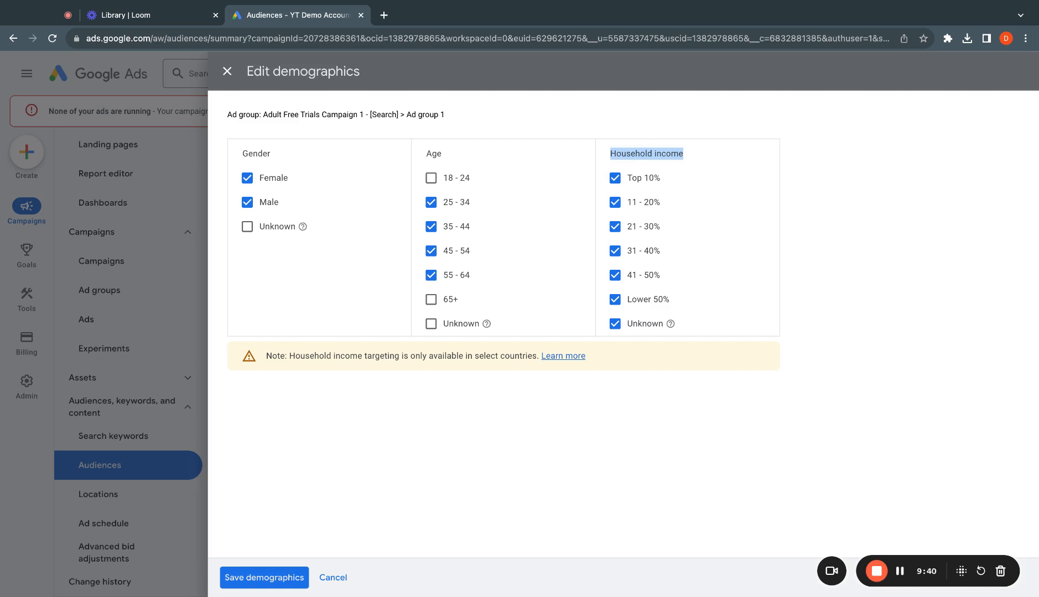
{"action": "left_click", "coordinate": [646, 154]}
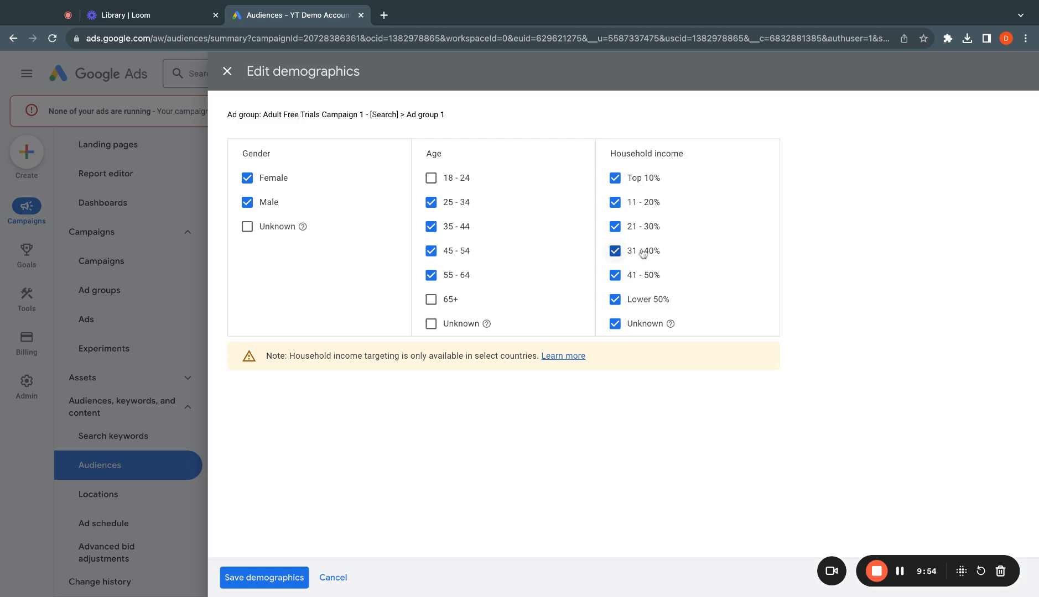
{"action": "left_click", "coordinate": [615, 251]}
{"action": "left_click", "coordinate": [616, 276]}
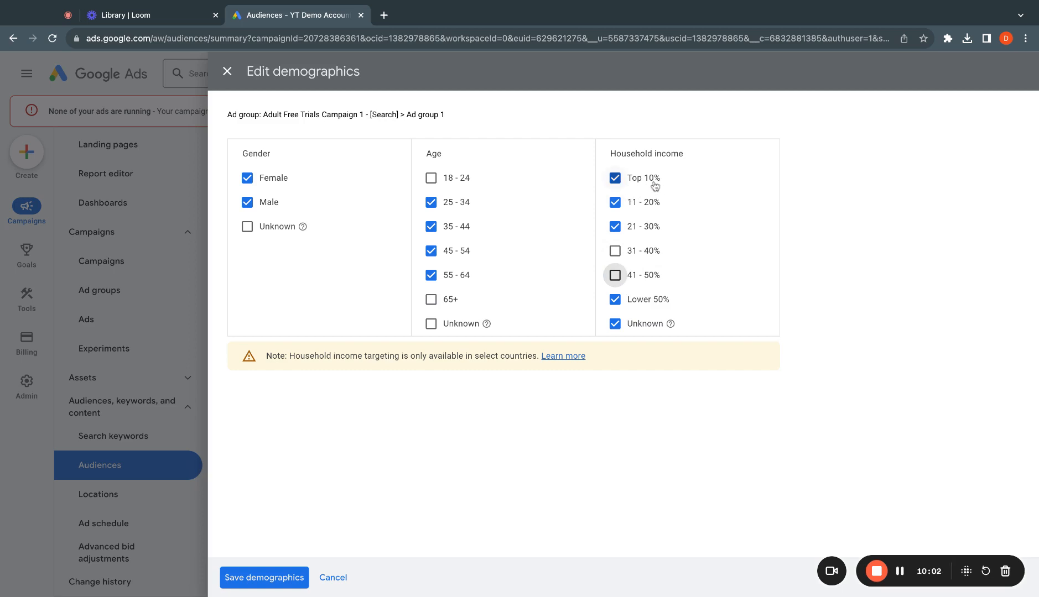
{"action": "left_click", "coordinate": [770, 192]}
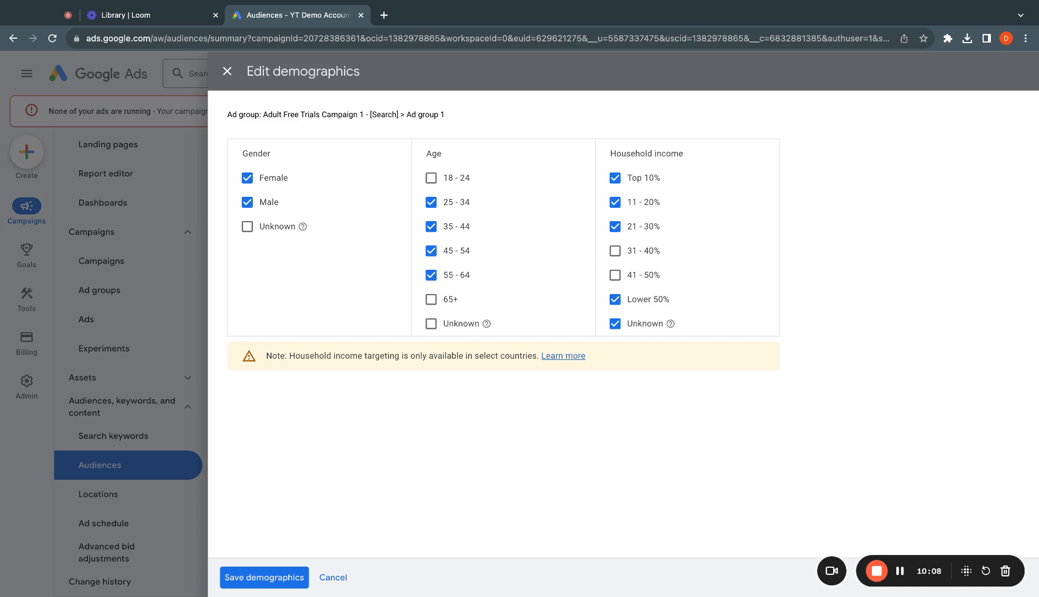
{"action": "left_click", "coordinate": [616, 203]}
{"action": "left_click", "coordinate": [619, 224]}
{"action": "left_click", "coordinate": [614, 202]}
{"action": "left_click", "coordinate": [616, 227]}
{"action": "left_click", "coordinate": [615, 251]}
{"action": "left_click", "coordinate": [616, 276]}
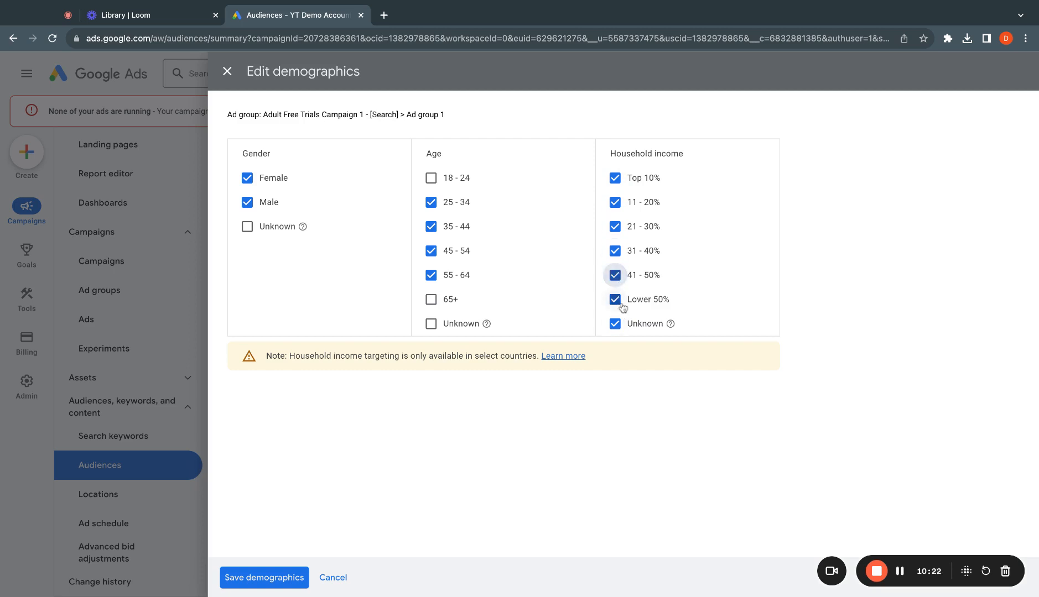
- Exclude the Lower 50% and Unknown household income brackets from the ad group
{"action": "left_click", "coordinate": [617, 301]}
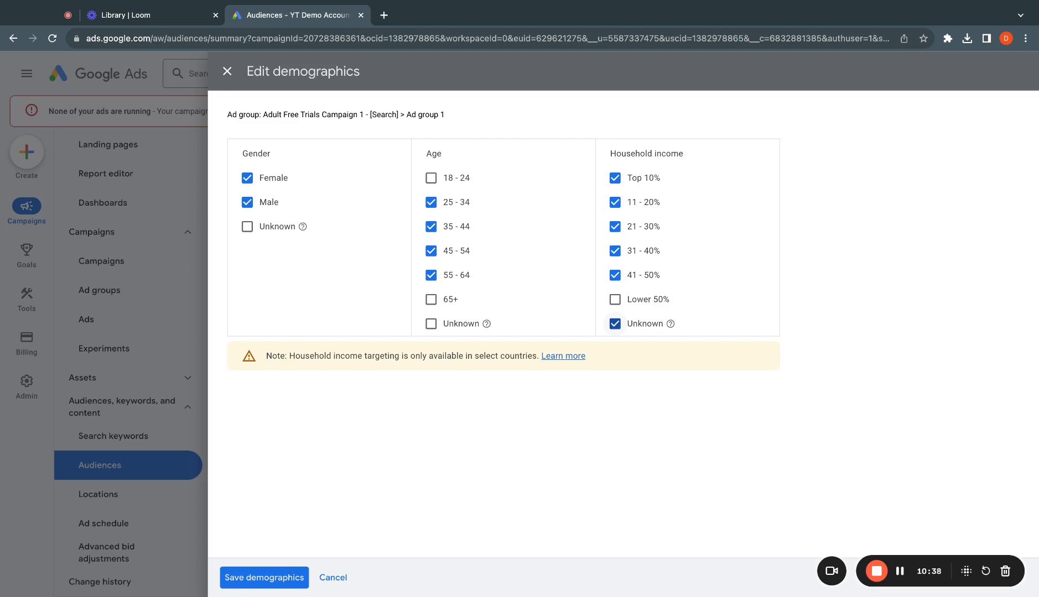
{"action": "mouse_move", "coordinate": [670, 327]}
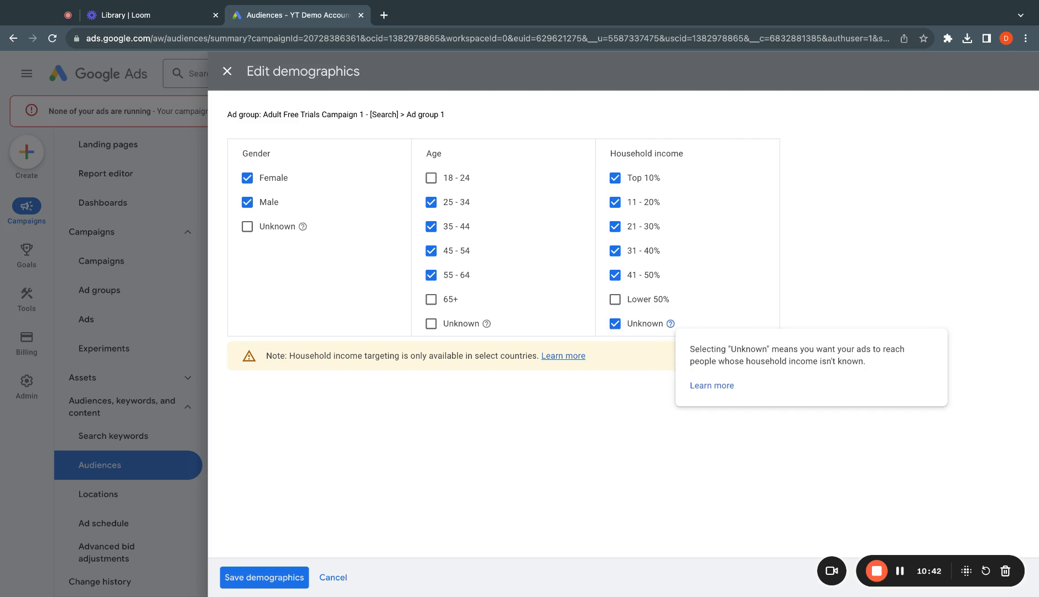
{"action": "left_click", "coordinate": [622, 328]}
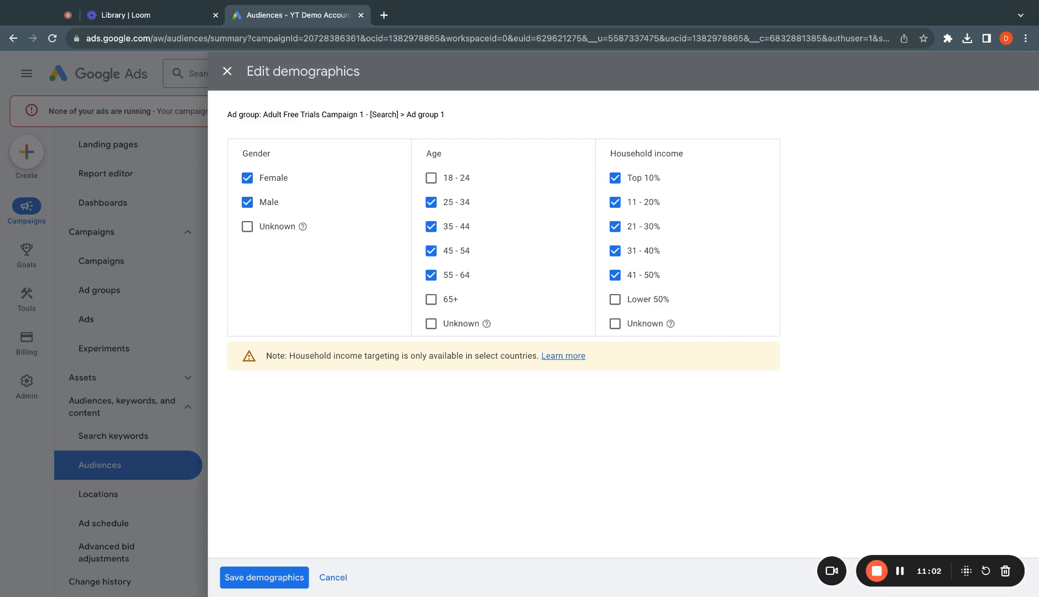
{"action": "triple_click", "coordinate": [608, 155]}
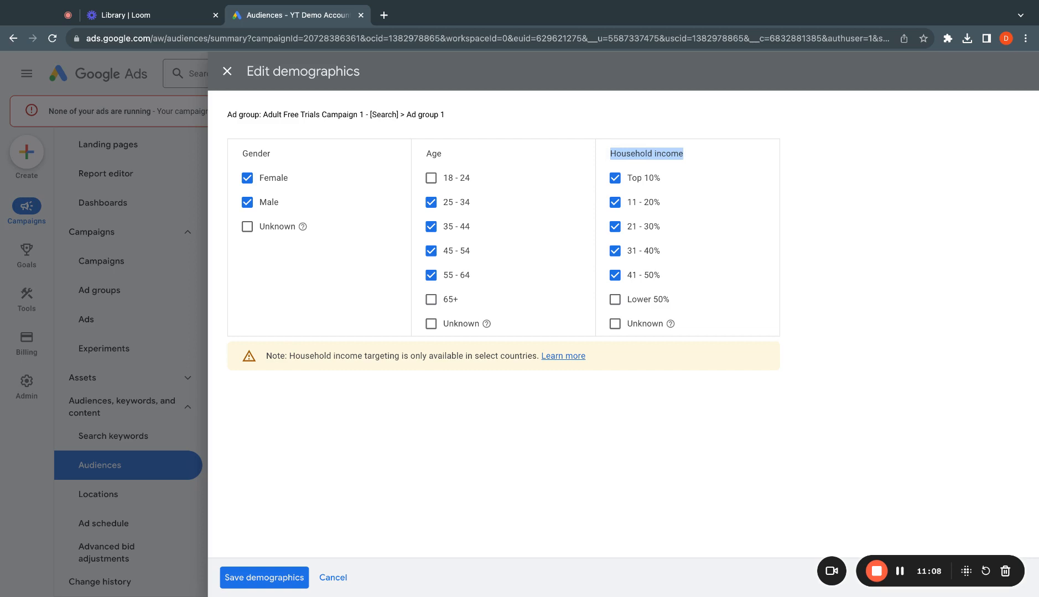
{"action": "triple_click", "coordinate": [671, 153]}
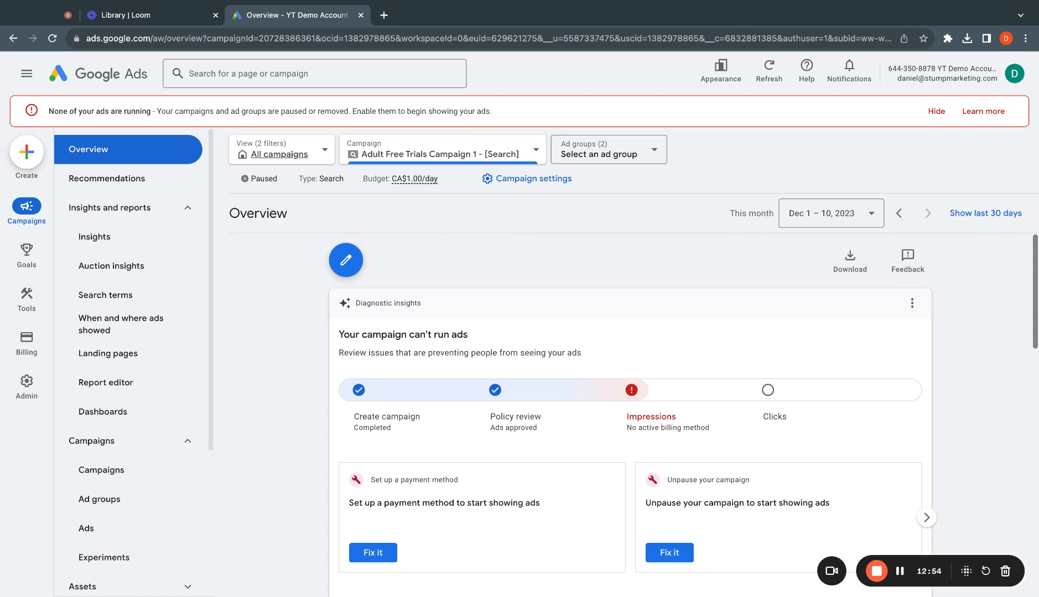
- Open the Audience manager in the shared library and start a new customer list
{"action": "mouse_move", "coordinate": [19, 270]}
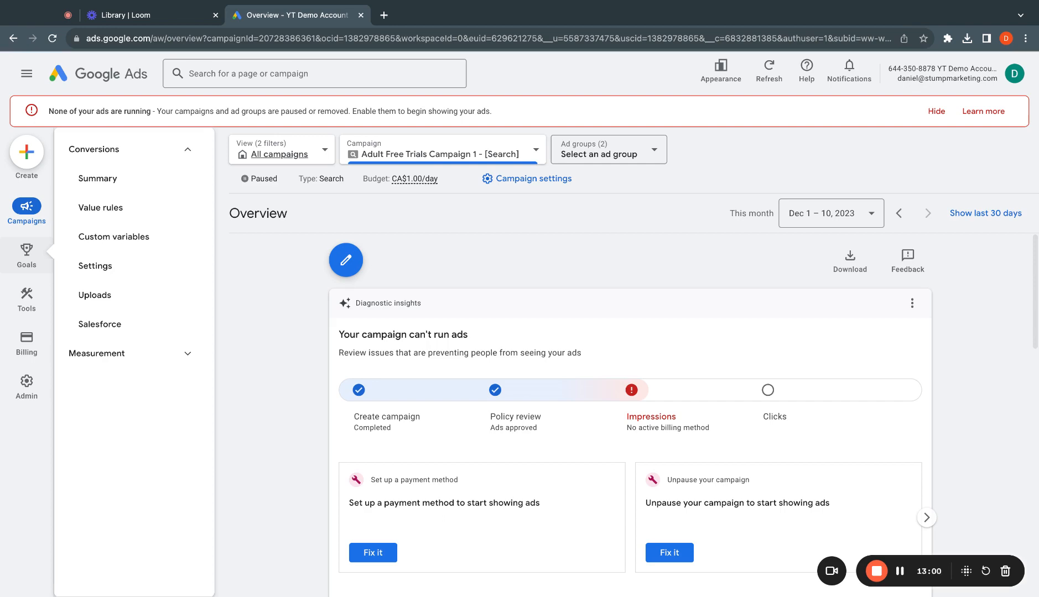
{"action": "mouse_move", "coordinate": [22, 298]}
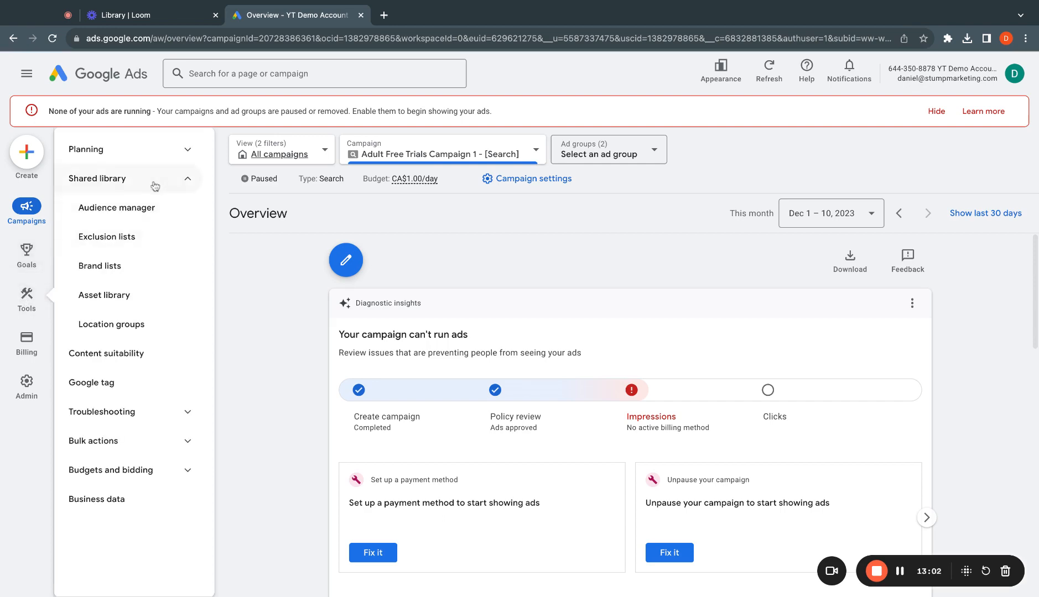
{"action": "left_click", "coordinate": [141, 208]}
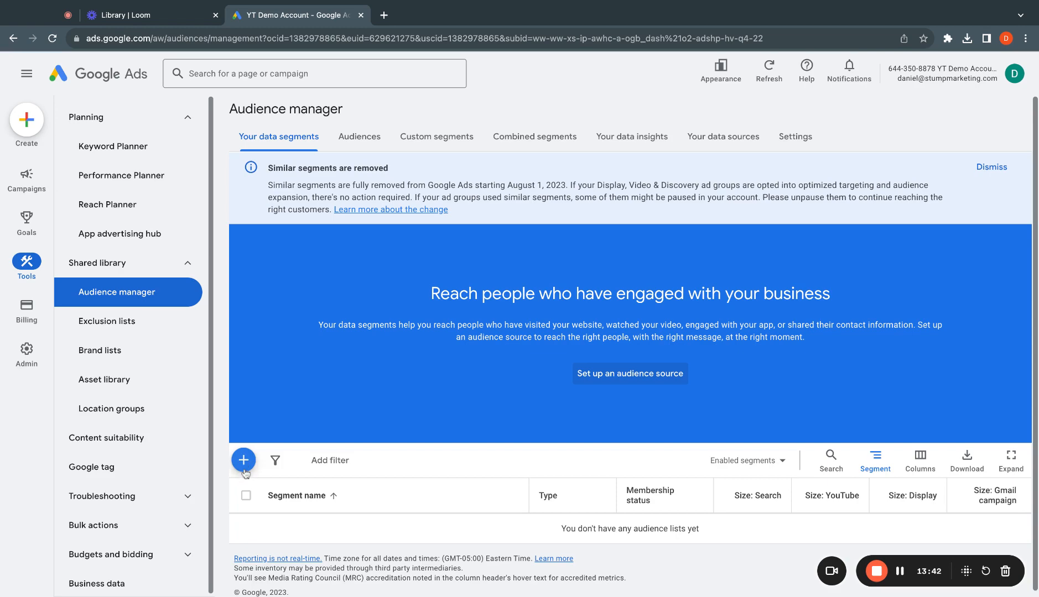
{"action": "left_click", "coordinate": [297, 387]}
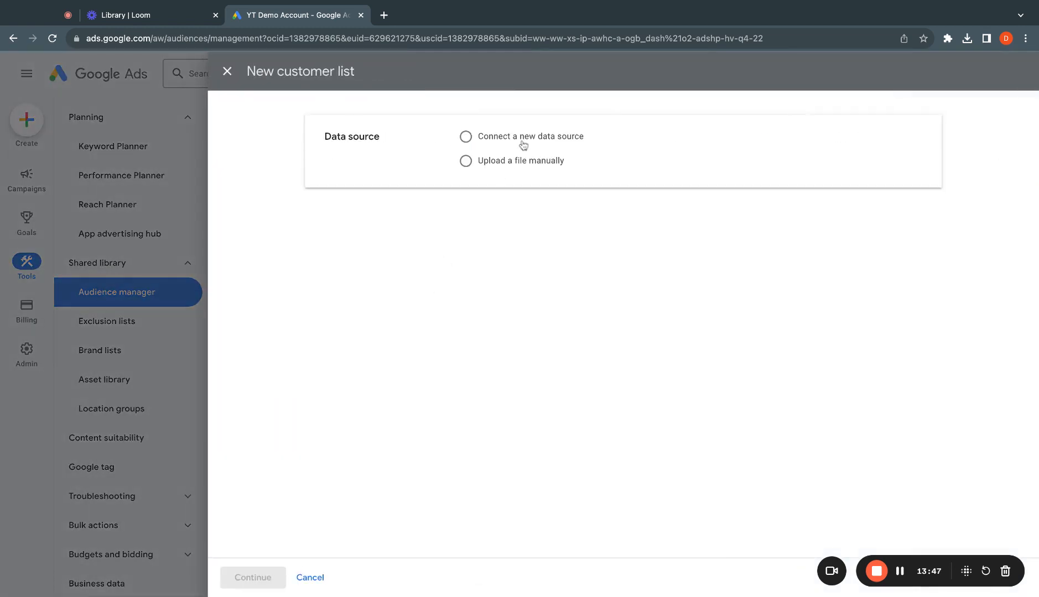
- Choose manual file upload as the data source and name the segment "Email List - All Customers"
{"action": "left_click", "coordinate": [495, 161]}
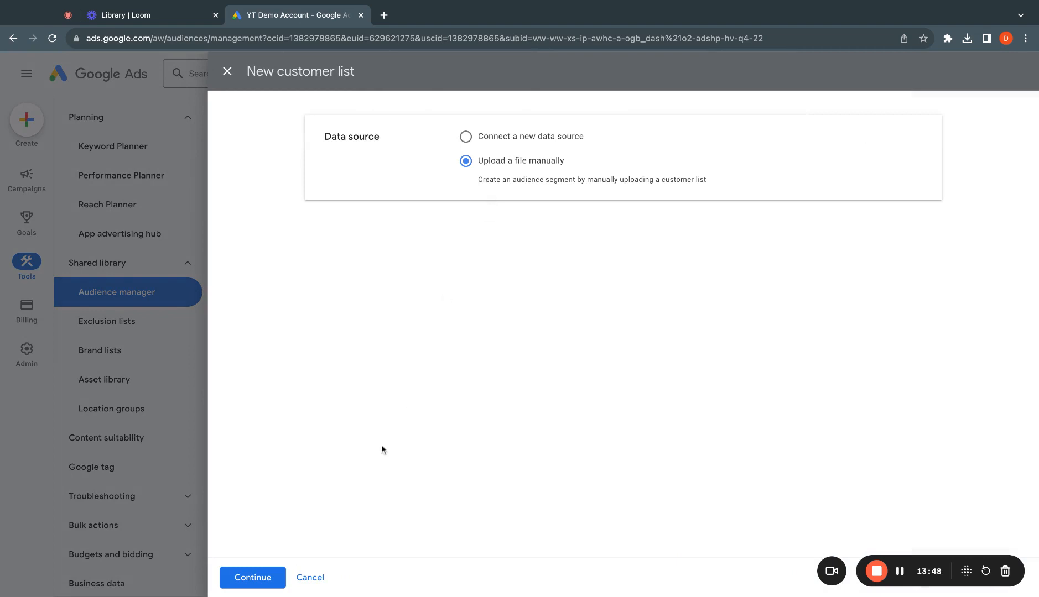
{"action": "left_click", "coordinate": [243, 577]}
{"action": "left_click", "coordinate": [452, 132]}
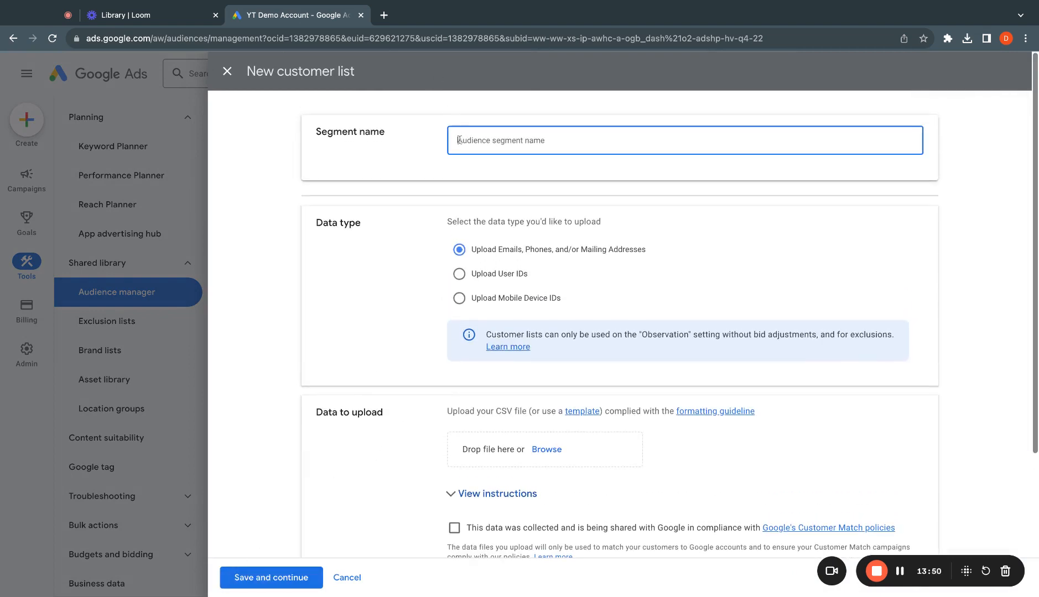
{"action": "type", "text": "Email List - All Customers"}
{"action": "left_click", "coordinate": [436, 187]}
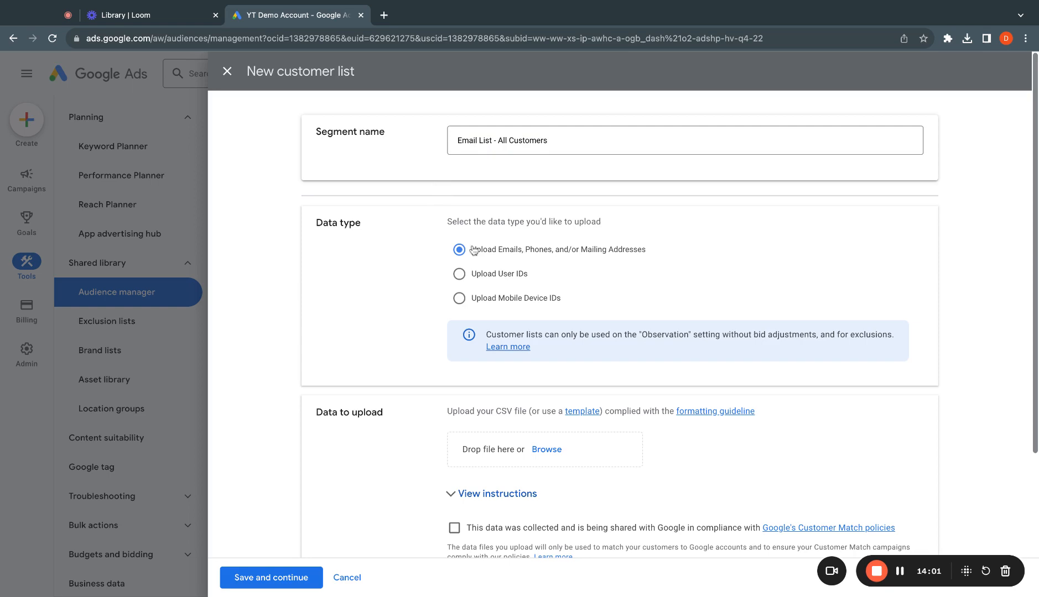
- Review the emails, phones and mailing addresses data type and examine the CSV upload instructions with their example layouts
{"action": "left_click_drag", "start_coordinate": [475, 249], "coordinate": [647, 250]}
{"action": "left_click", "coordinate": [592, 276]}
{"action": "scroll", "coordinate": [505, 323], "scroll_direction": "down", "scroll_amount": 2}
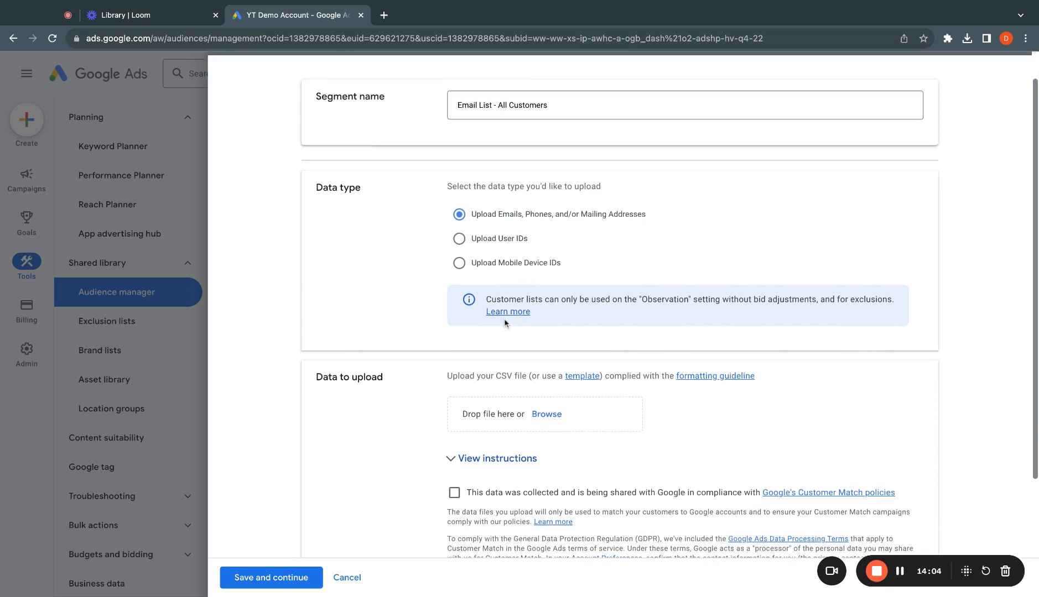
{"action": "scroll", "coordinate": [525, 429], "scroll_direction": "down", "scroll_amount": 1}
{"action": "left_click", "coordinate": [524, 435]}
{"action": "scroll", "coordinate": [521, 440], "scroll_direction": "down", "scroll_amount": 5}
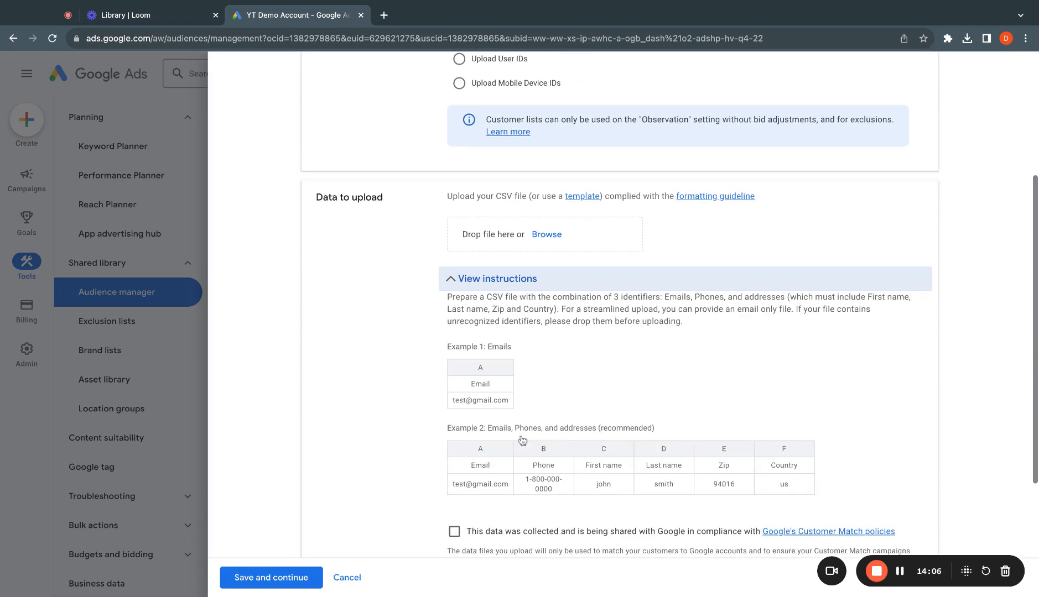
{"action": "triple_click", "coordinate": [463, 385]}
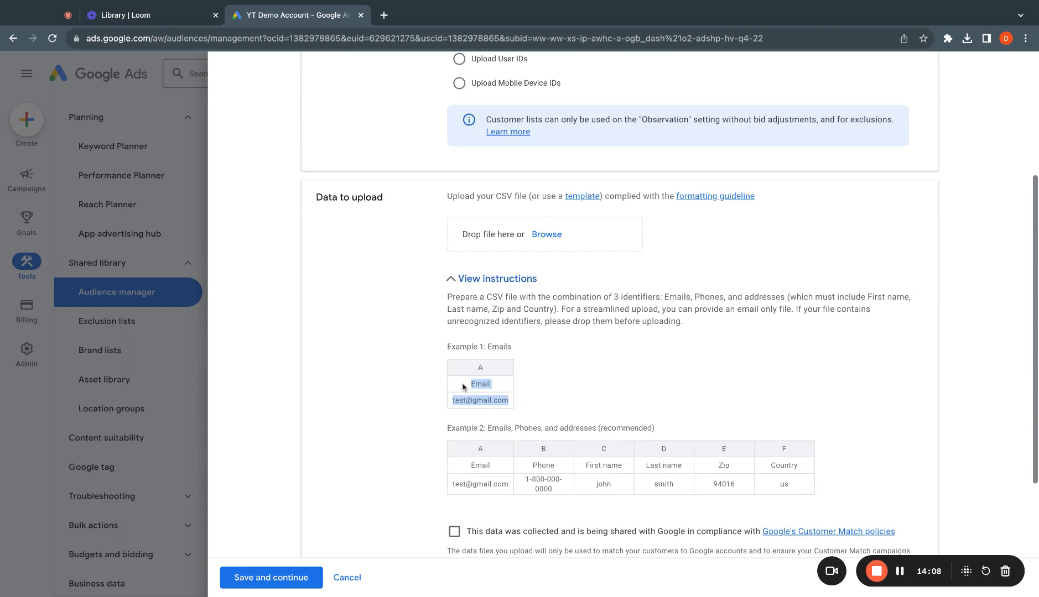
- Examine the email, phone, name, zip and country columns in the recommended CSV example for the customer list
{"action": "triple_click", "coordinate": [465, 467]}
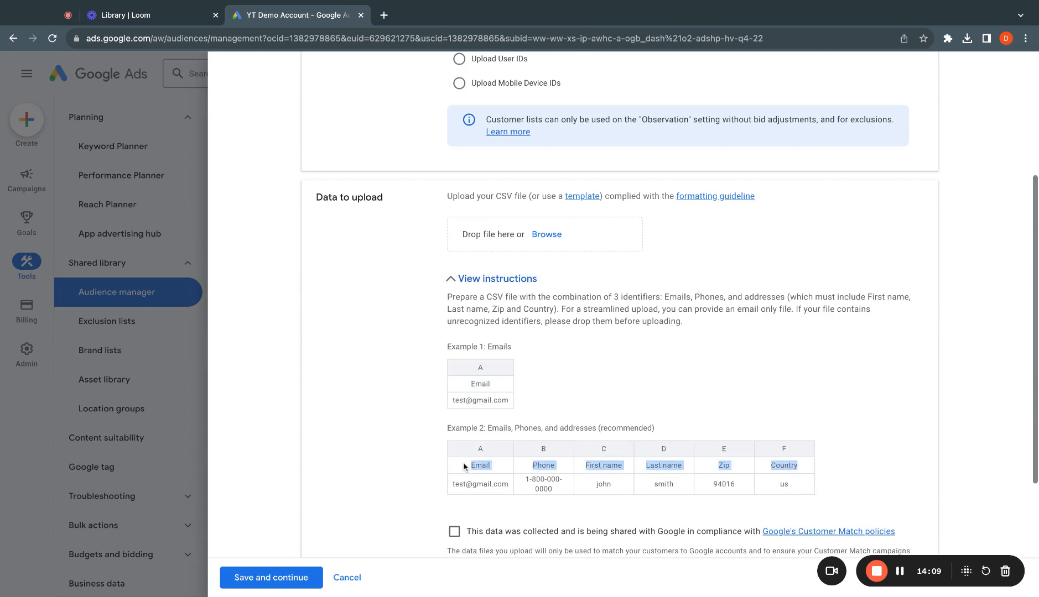
{"action": "left_click", "coordinate": [490, 483]}
{"action": "left_click_drag", "start_coordinate": [592, 468], "coordinate": [610, 469]}
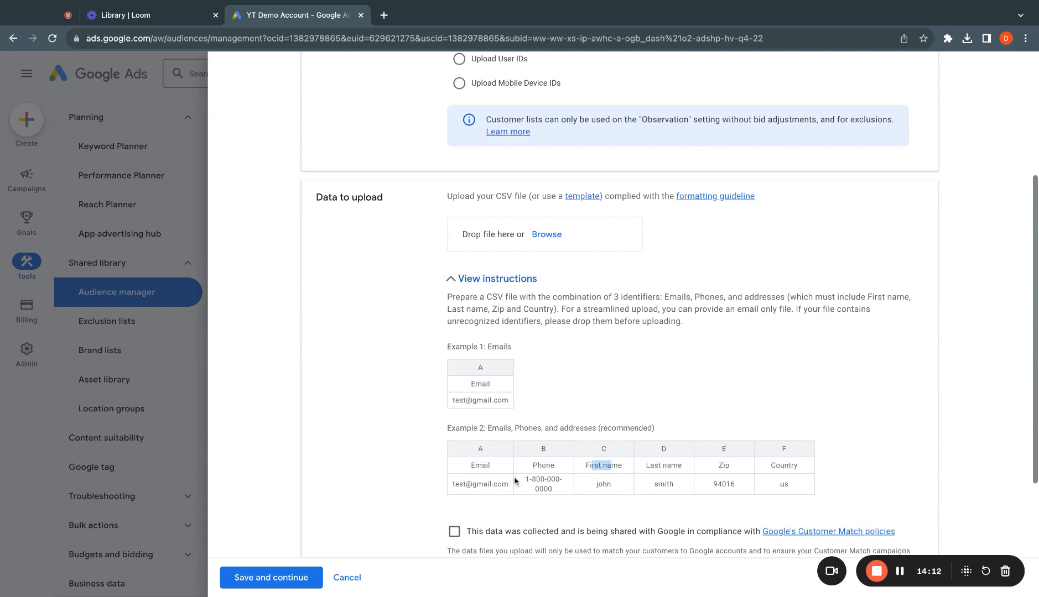
{"action": "double_click", "coordinate": [460, 465]}
{"action": "left_click_drag", "start_coordinate": [459, 466], "coordinate": [505, 496]}
{"action": "left_click", "coordinate": [504, 495]}
{"action": "scroll", "coordinate": [505, 495], "scroll_direction": "down", "scroll_amount": 1}
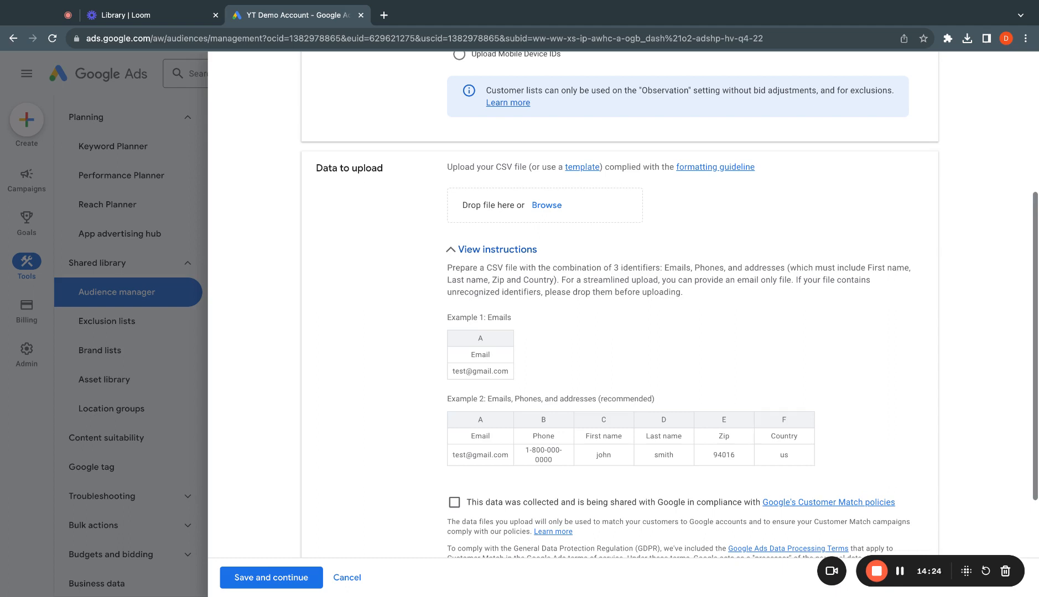
- Review the customer list's compliance, membership duration and data upload settings, and cancel creating the list
{"action": "scroll", "coordinate": [619, 310], "scroll_direction": "down", "scroll_amount": 3}
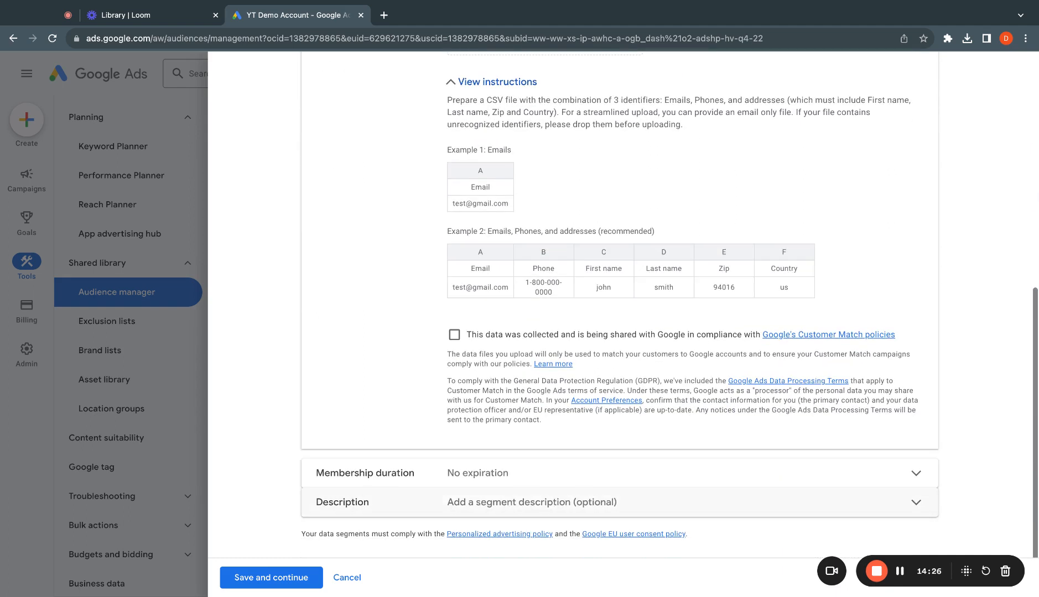
{"action": "left_click", "coordinate": [916, 473]}
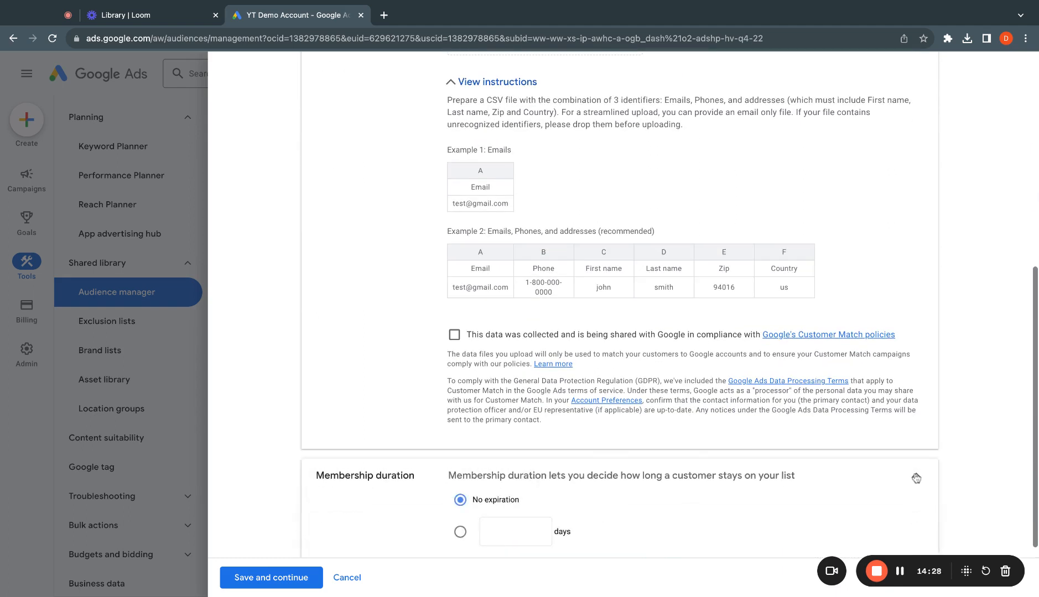
{"action": "scroll", "coordinate": [916, 478], "scroll_direction": "up", "scroll_amount": 5}
{"action": "scroll", "coordinate": [918, 479], "scroll_direction": "up", "scroll_amount": 2}
{"action": "scroll", "coordinate": [919, 479], "scroll_direction": "down", "scroll_amount": 7}
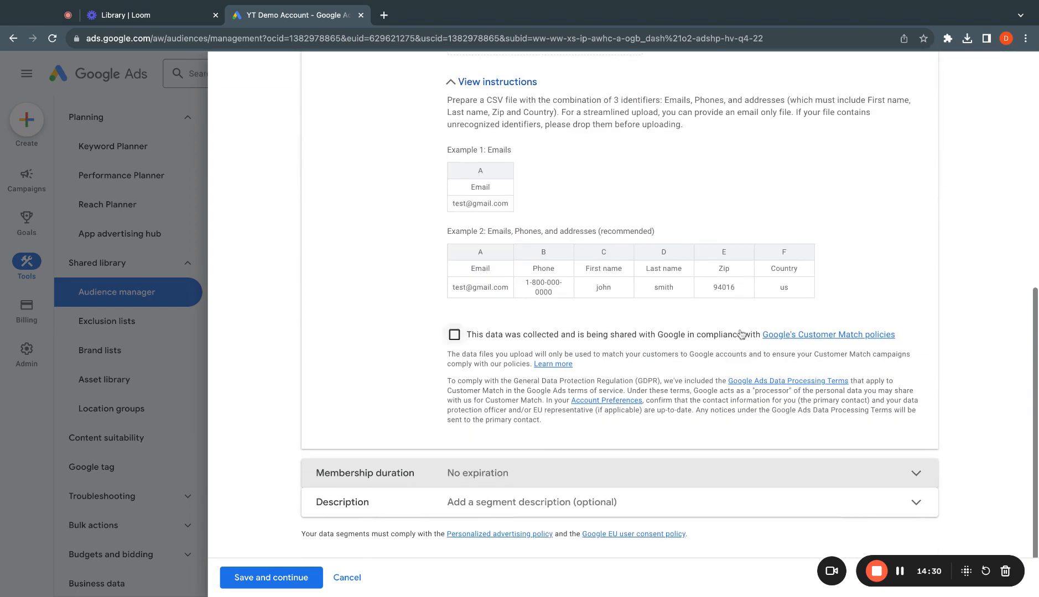
{"action": "scroll", "coordinate": [475, 394], "scroll_direction": "up", "scroll_amount": 7}
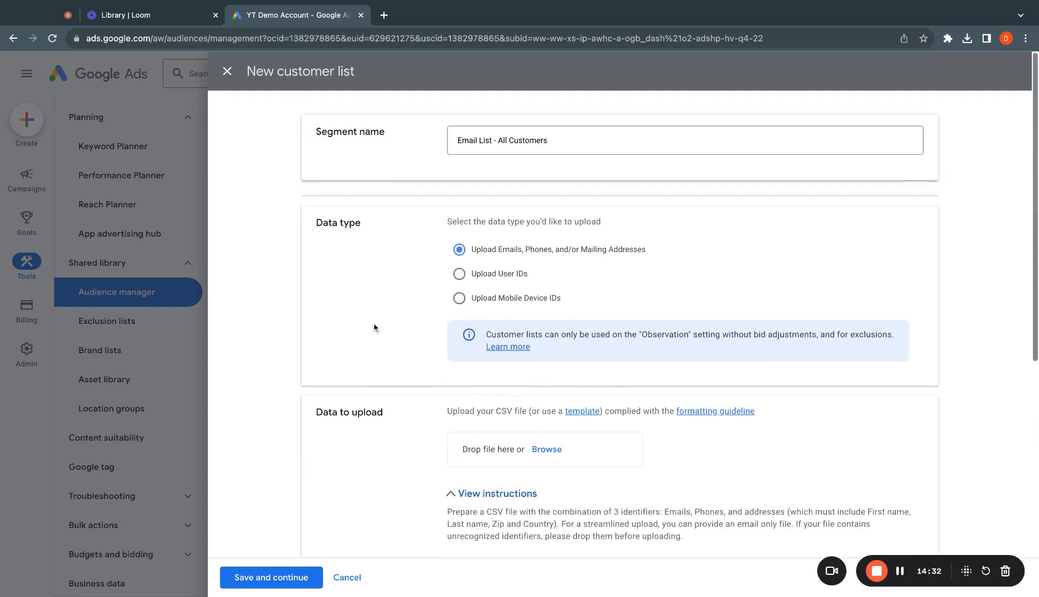
{"action": "scroll", "coordinate": [415, 254], "scroll_direction": "down", "scroll_amount": 5}
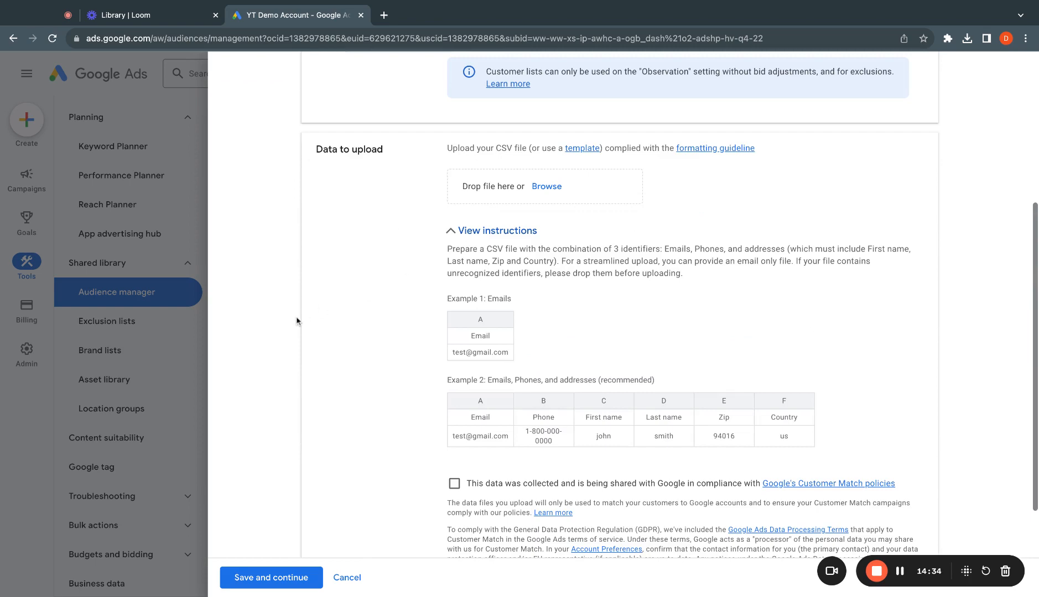
{"action": "scroll", "coordinate": [296, 321], "scroll_direction": "down", "scroll_amount": 3}
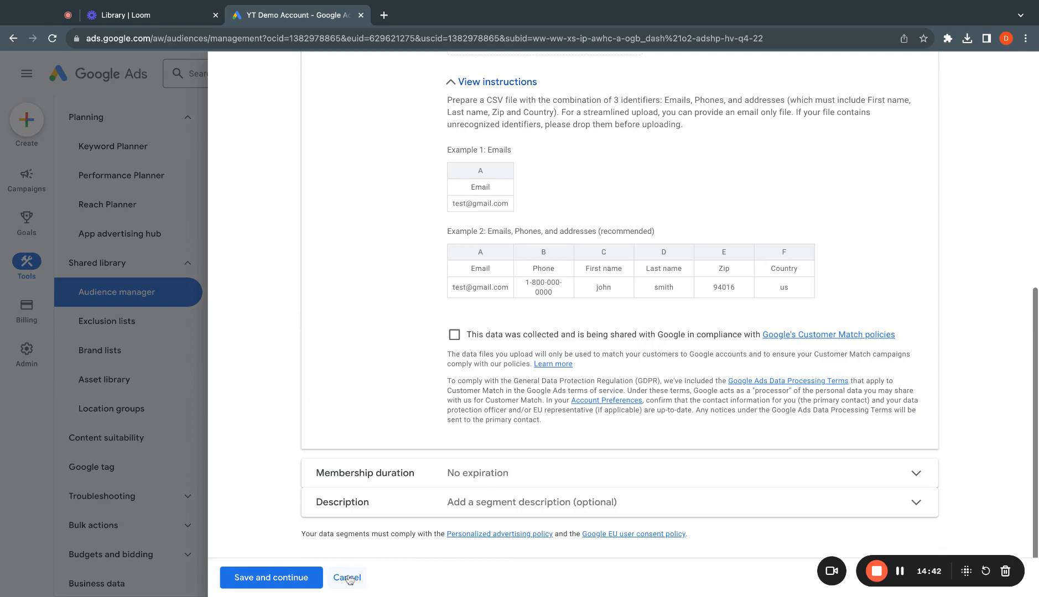
{"action": "scroll", "coordinate": [401, 425], "scroll_direction": "up", "scroll_amount": 8}
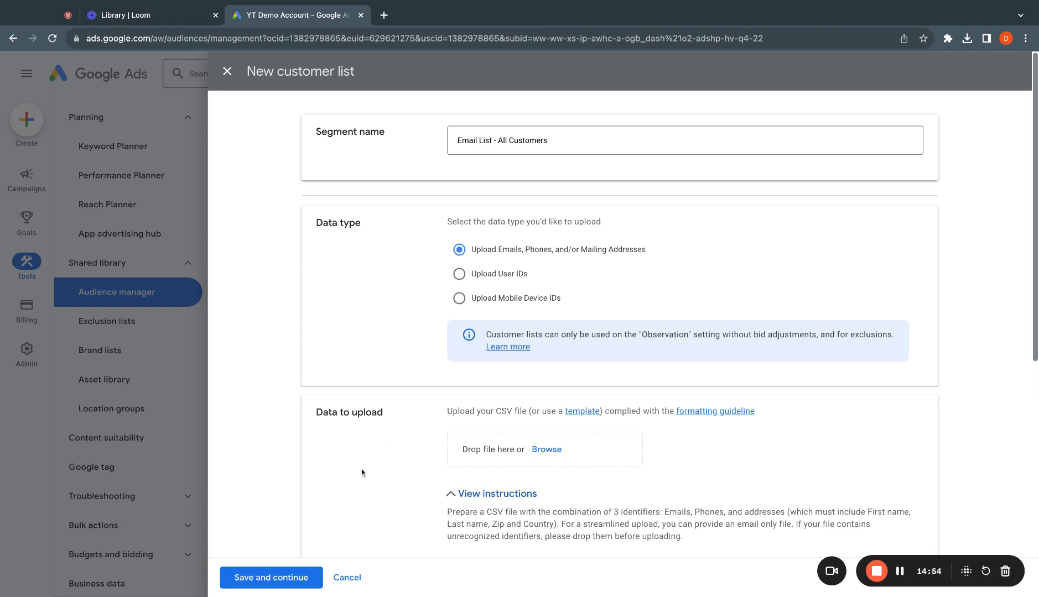
{"action": "left_click", "coordinate": [346, 577]}
- Open the campaigns table for all campaigns and examine its budget, status, performance and bid strategy columns
{"action": "left_click", "coordinate": [24, 178]}
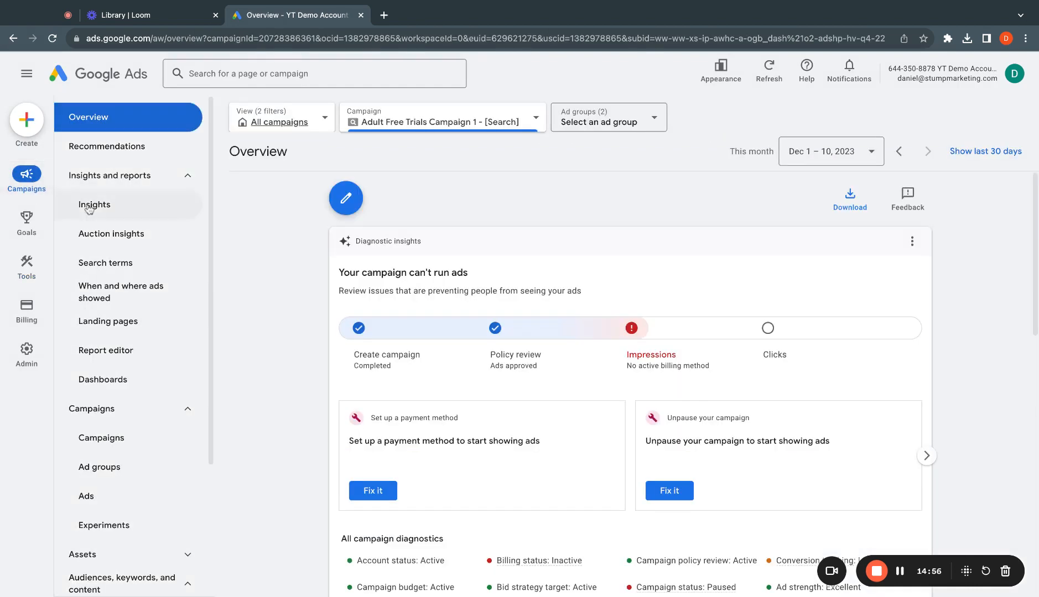
{"action": "scroll", "coordinate": [122, 281], "scroll_direction": "down", "scroll_amount": 1}
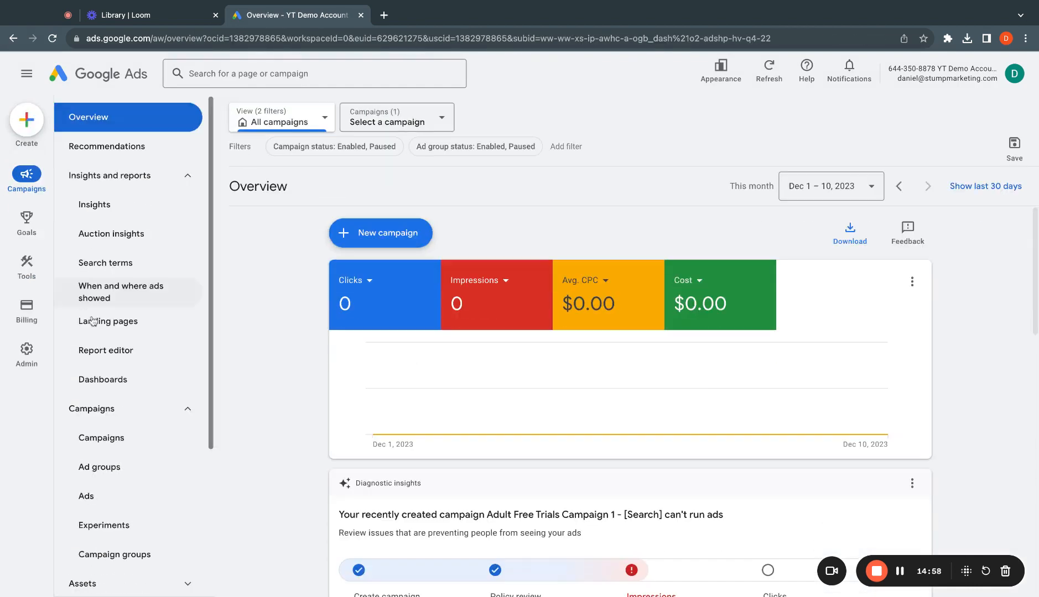
{"action": "left_click", "coordinate": [178, 431]}
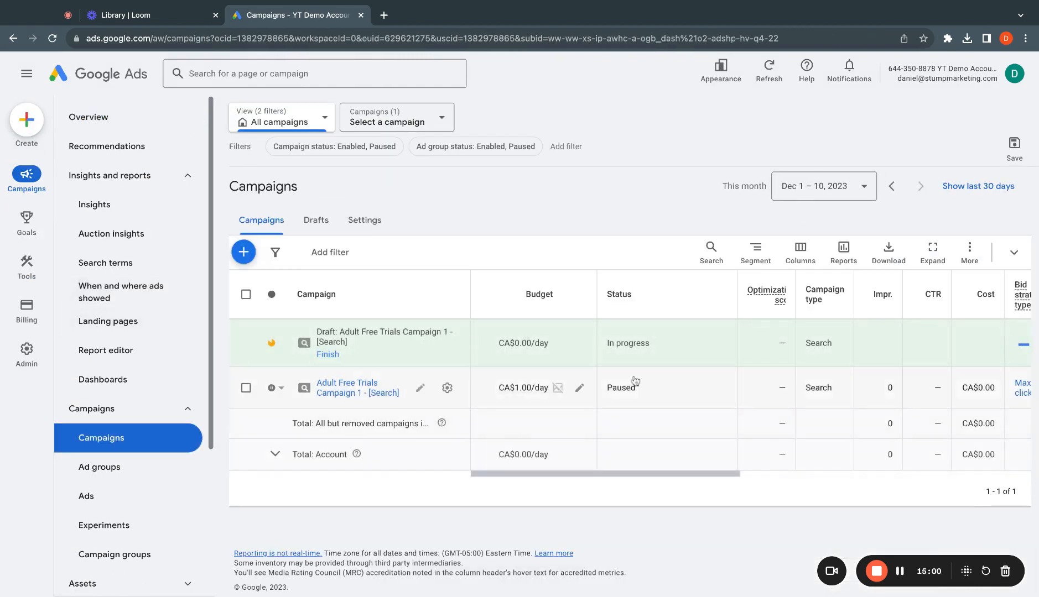
{"action": "scroll", "coordinate": [775, 390], "scroll_direction": "right", "scroll_amount": 4}
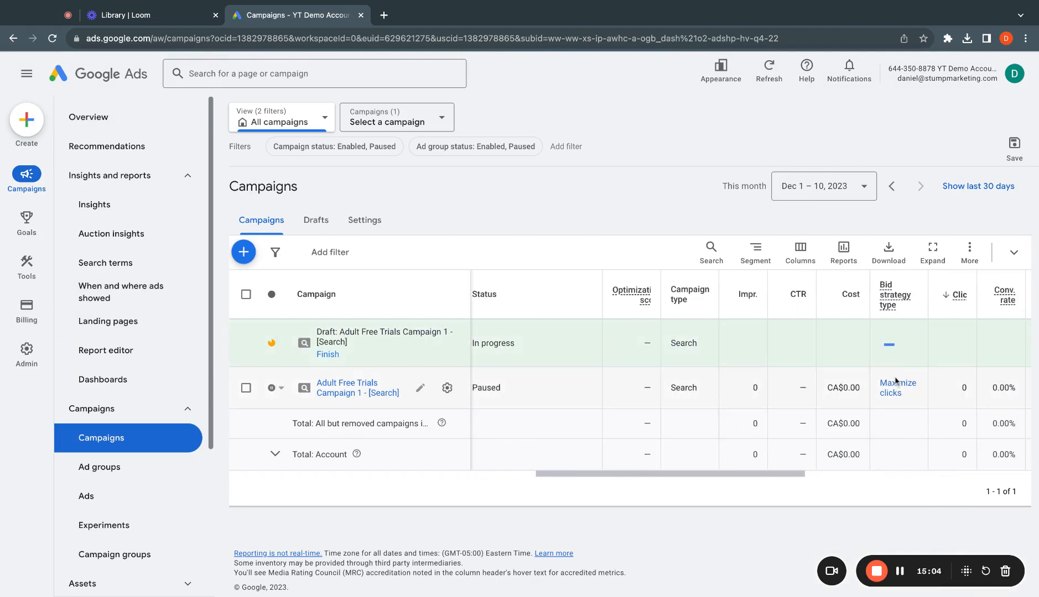
{"action": "scroll", "coordinate": [896, 382], "scroll_direction": "left", "scroll_amount": 1}
{"action": "scroll", "coordinate": [896, 382], "scroll_direction": "right", "scroll_amount": 8}
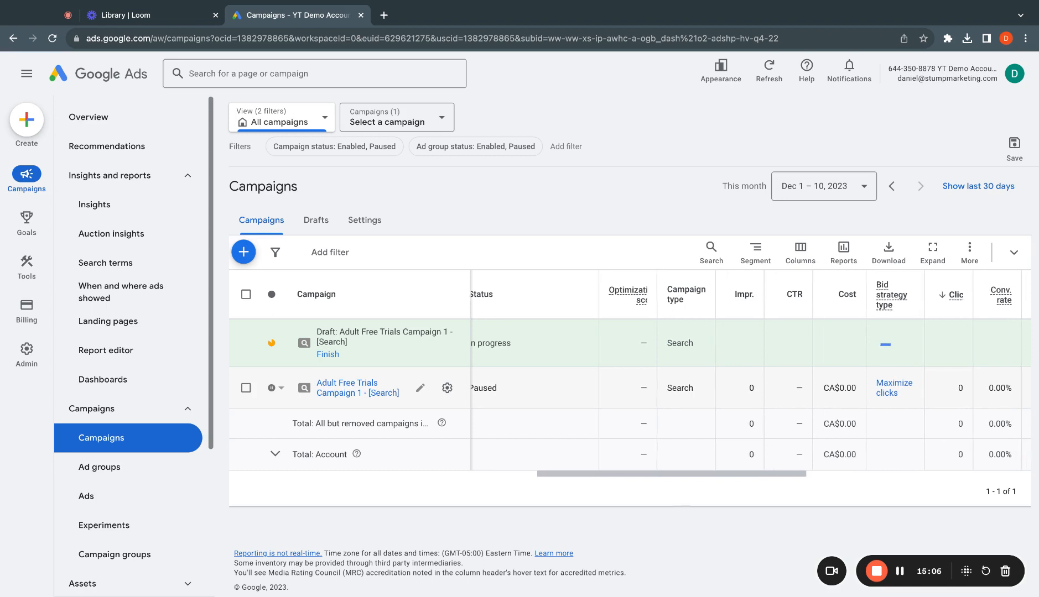
{"action": "scroll", "coordinate": [896, 381], "scroll_direction": "left", "scroll_amount": 8}
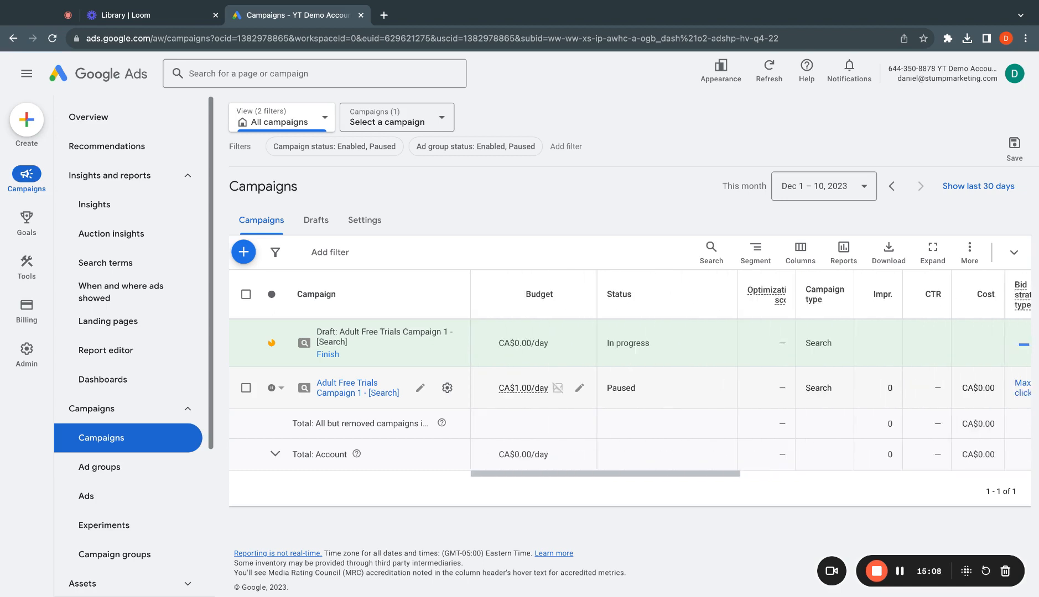
{"action": "scroll", "coordinate": [895, 382], "scroll_direction": "right", "scroll_amount": 6}
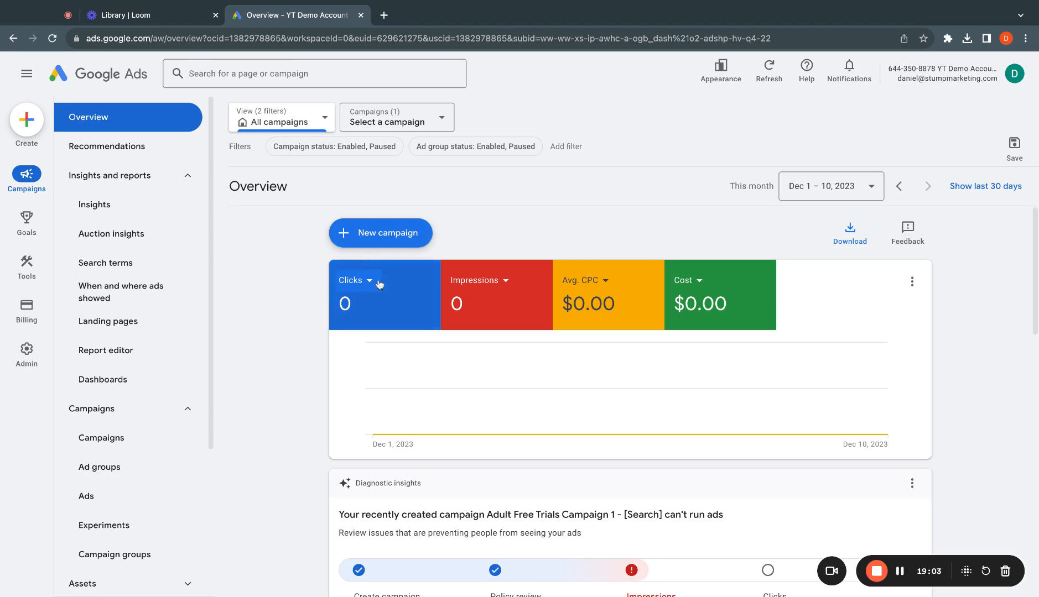
- Examine the ads, draft campaign and conversion measurement cards on the account overview for all campaigns
{"action": "scroll", "coordinate": [436, 447], "scroll_direction": "down", "scroll_amount": 3}
{"action": "scroll", "coordinate": [436, 446], "scroll_direction": "down", "scroll_amount": 8}
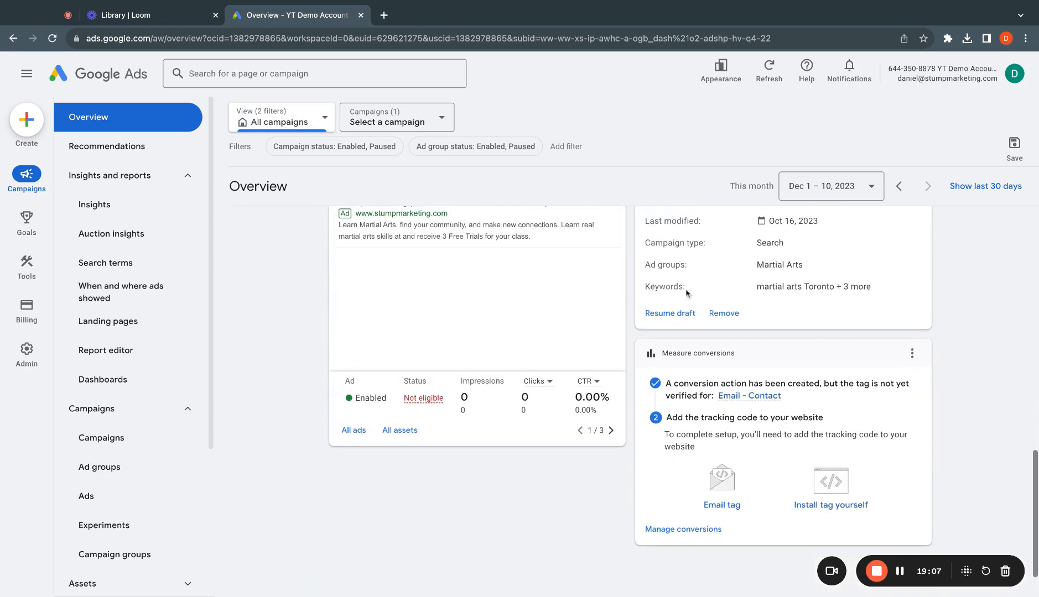
{"action": "scroll", "coordinate": [788, 484], "scroll_direction": "up", "scroll_amount": 1}
{"action": "scroll", "coordinate": [788, 484], "scroll_direction": "up", "scroll_amount": 2}
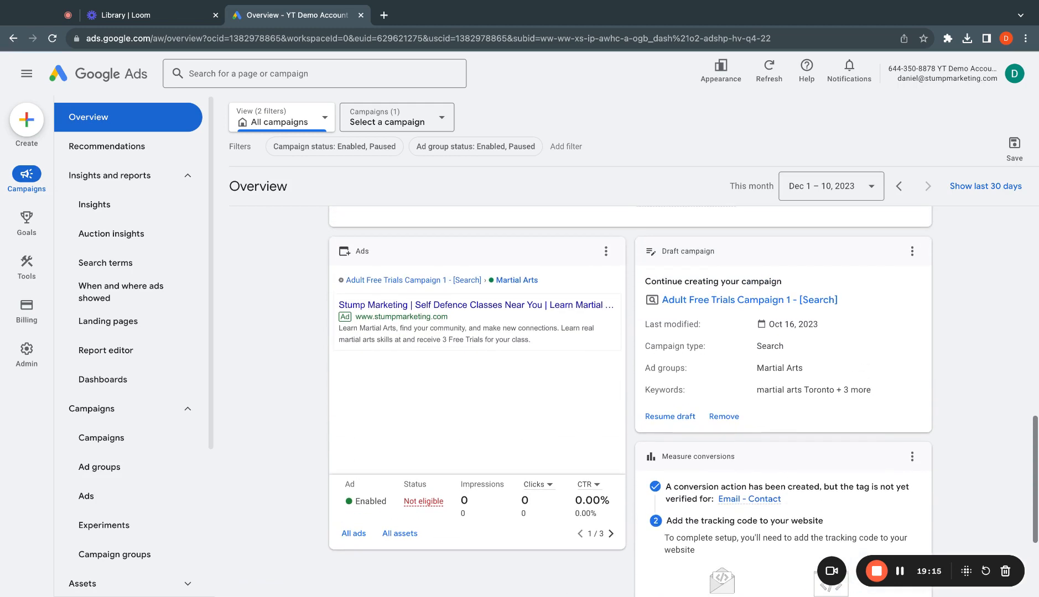
{"action": "scroll", "coordinate": [728, 452], "scroll_direction": "down", "scroll_amount": 3}
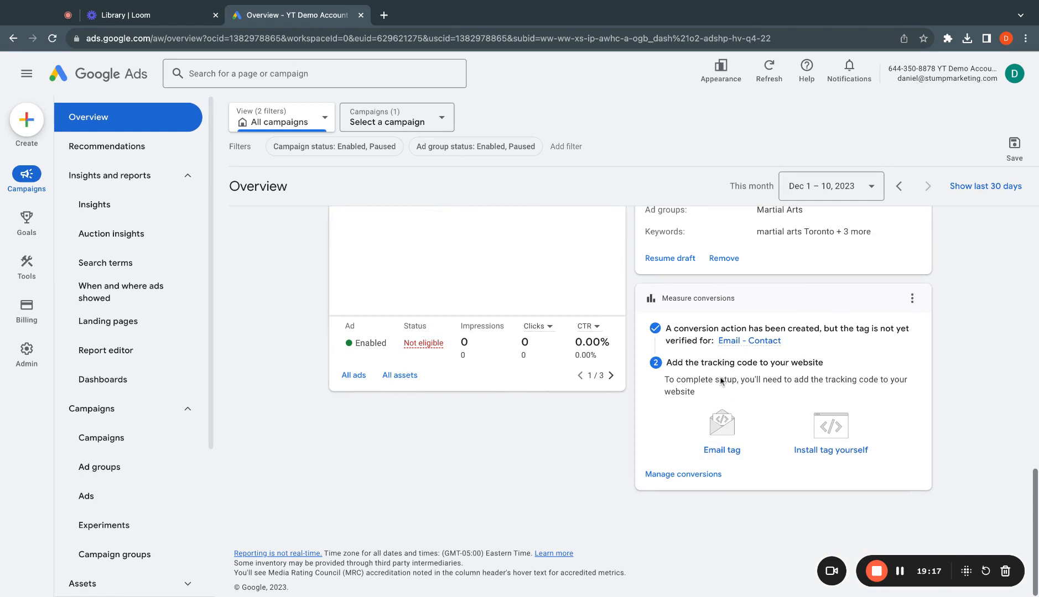